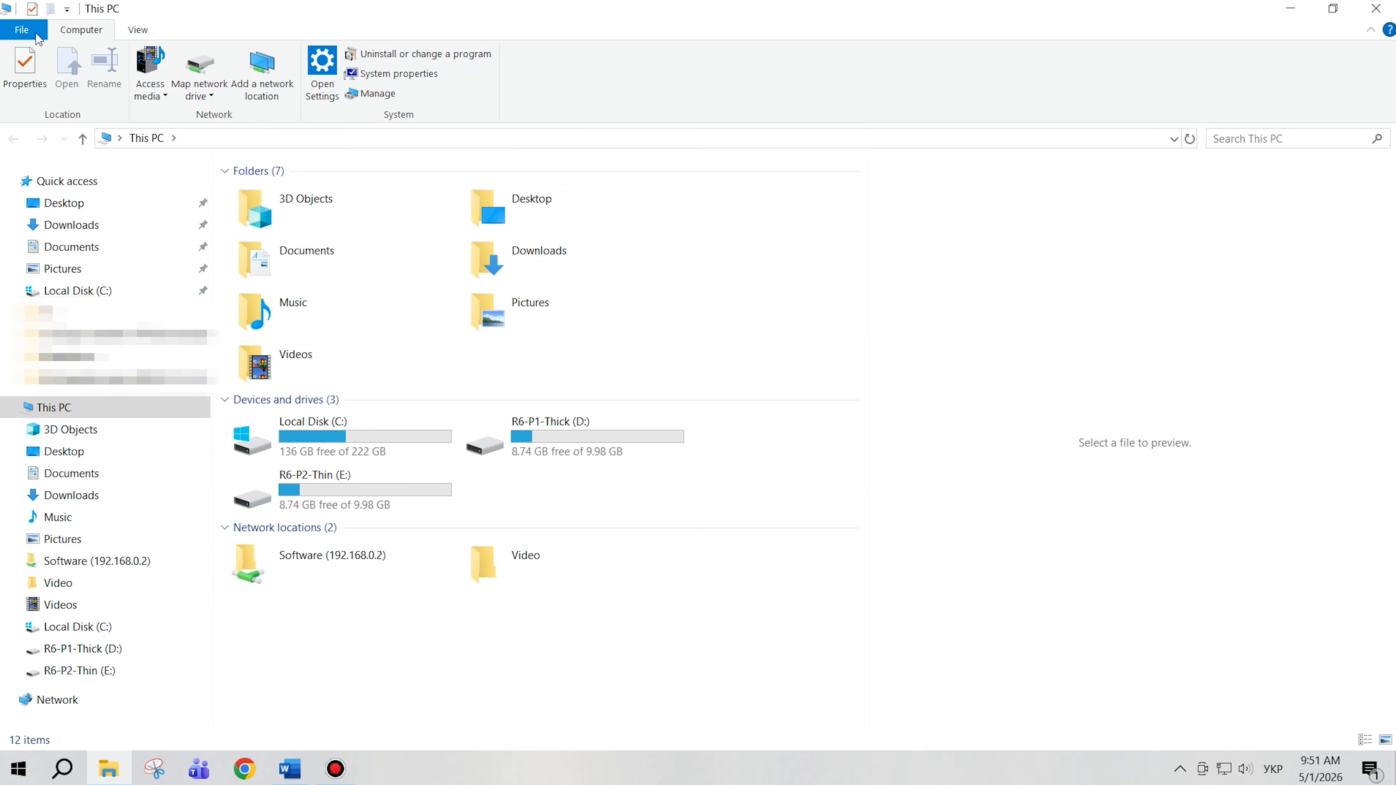
Step: Open General\General level 1 on the R6-P1-Thick (D:) drive and preview bmp_49mb.bmp
double_click(586, 418)
click(354, 213)
double_click(355, 213)
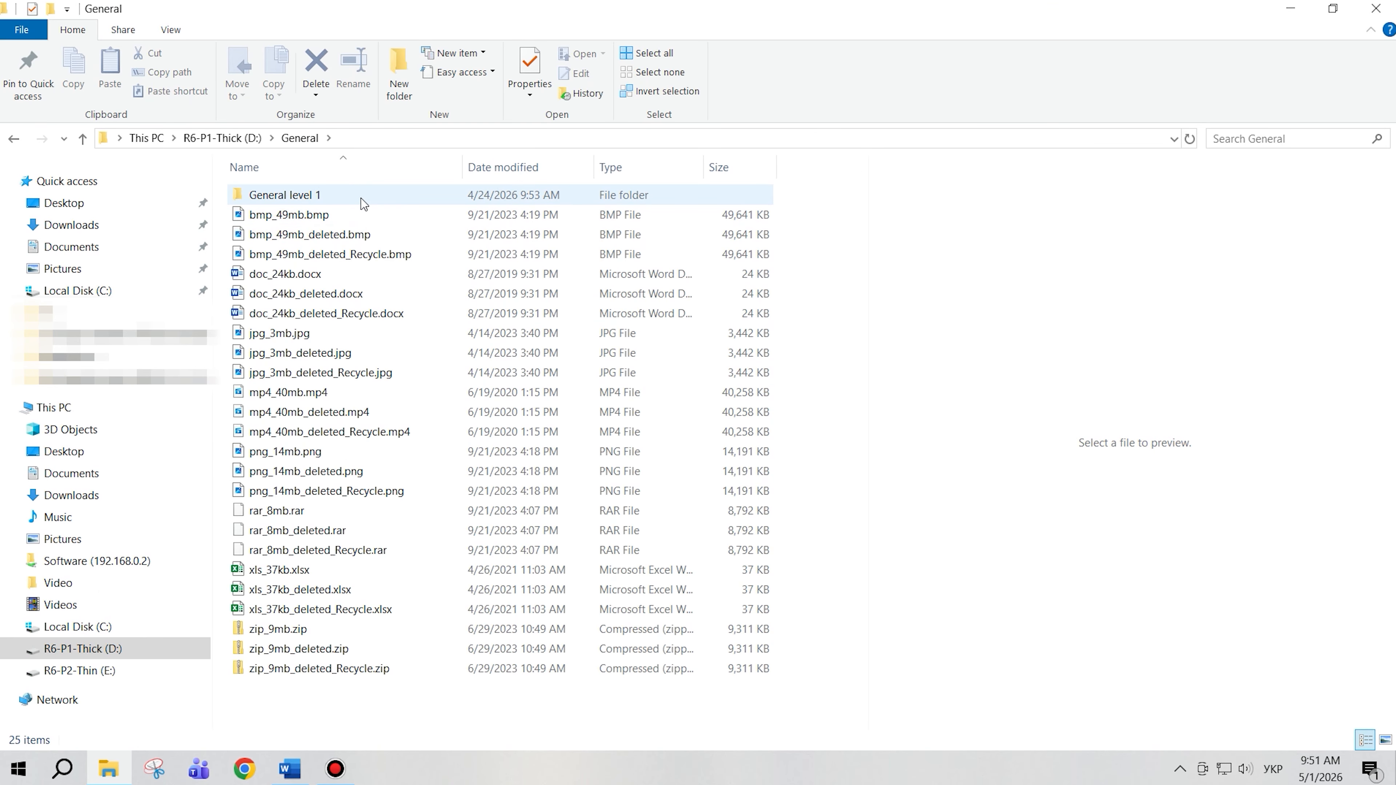
double_click(357, 198)
click(338, 217)
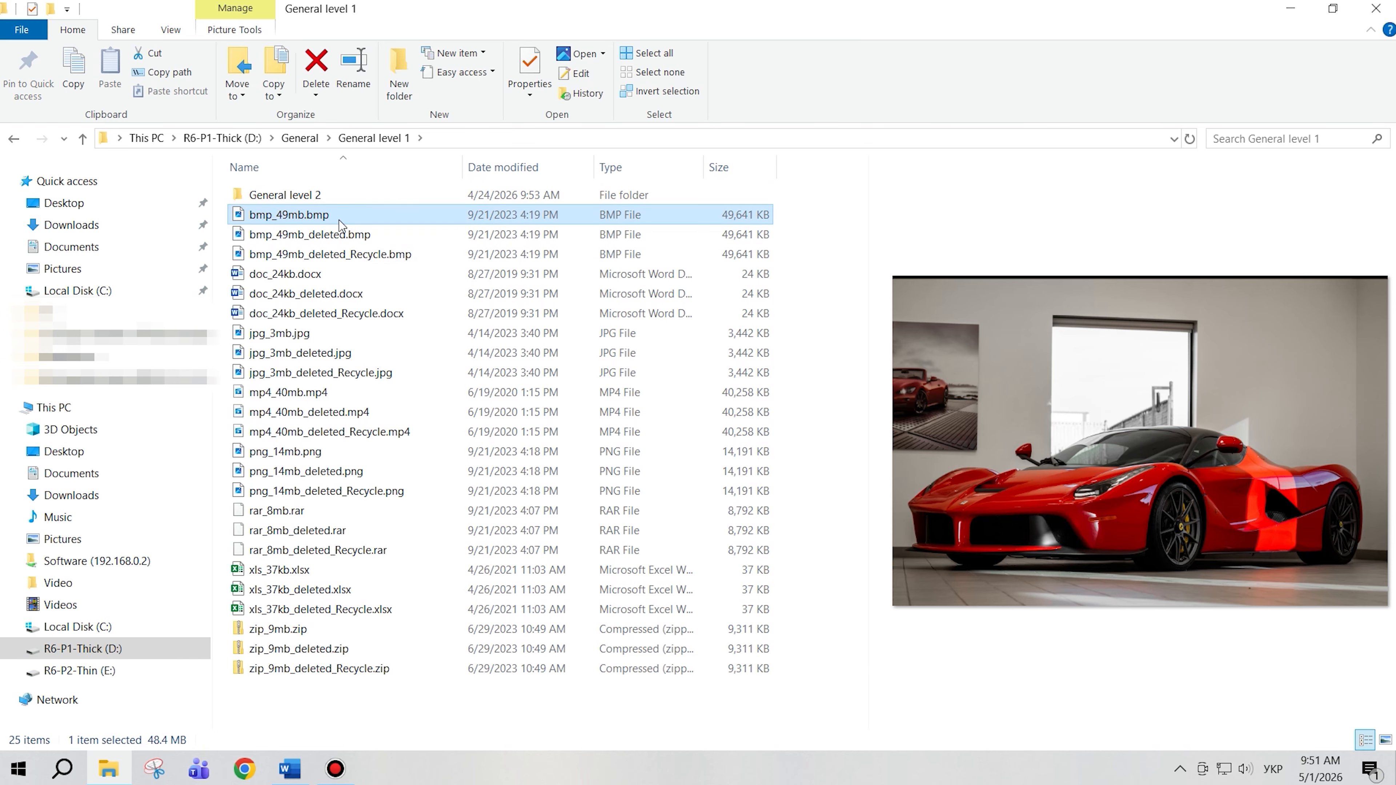
Step: Permanently delete every file in General level 1 whose name contains "deleted" or "deleted_Recycle", bypassing the Recycle Bin
click(337, 235)
ctrl+click(337, 254)
ctrl+click(330, 294)
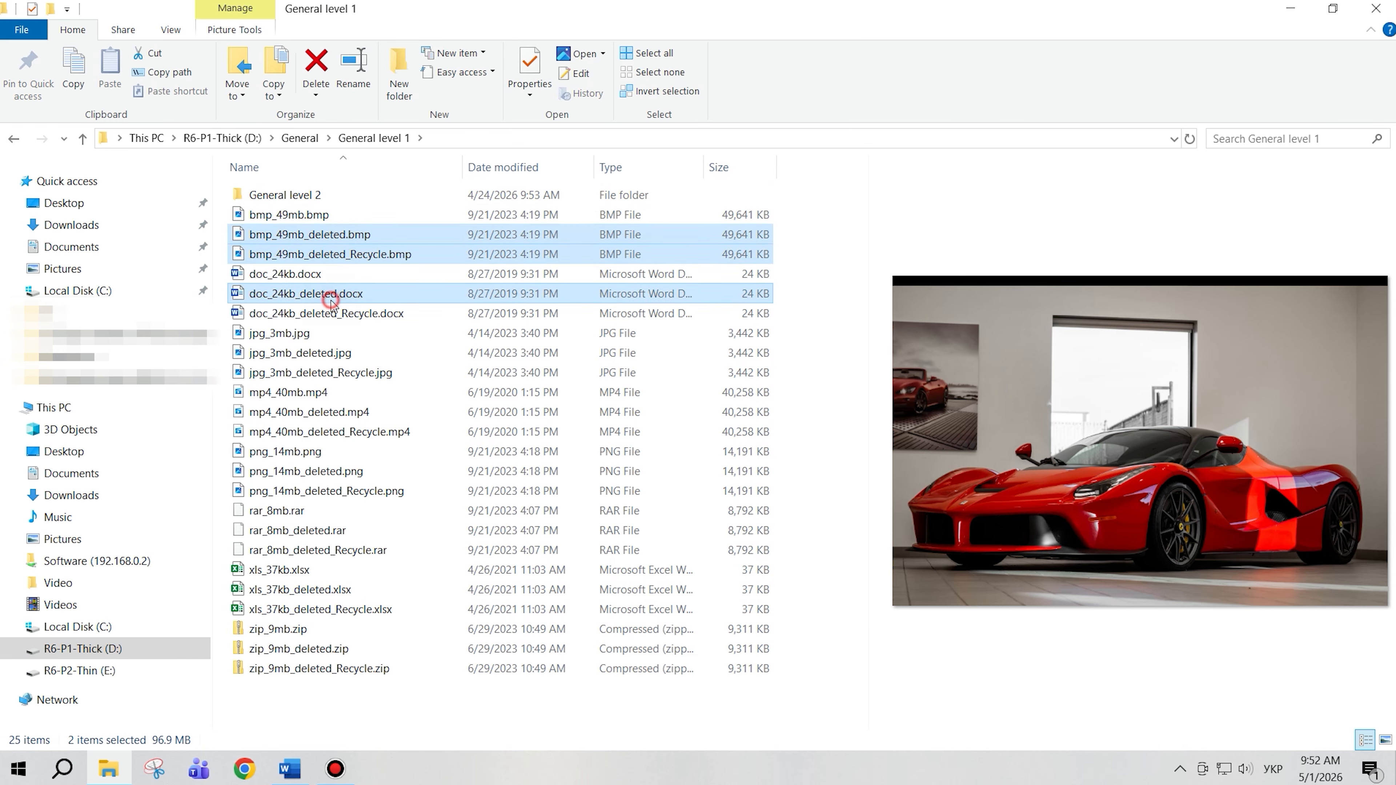
ctrl+click(334, 313)
ctrl+click(330, 353)
ctrl+click(327, 372)
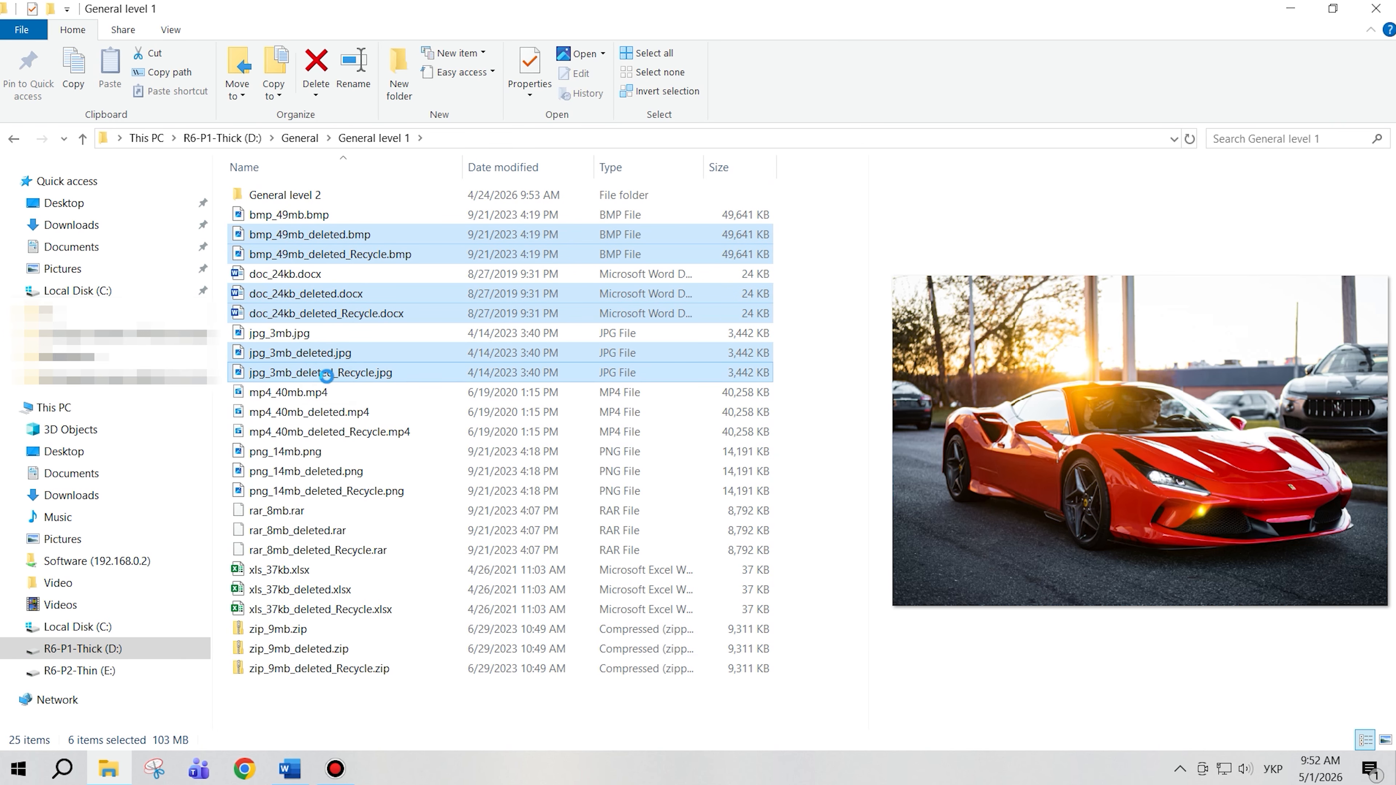
ctrl+click(324, 412)
ctrl+click(326, 432)
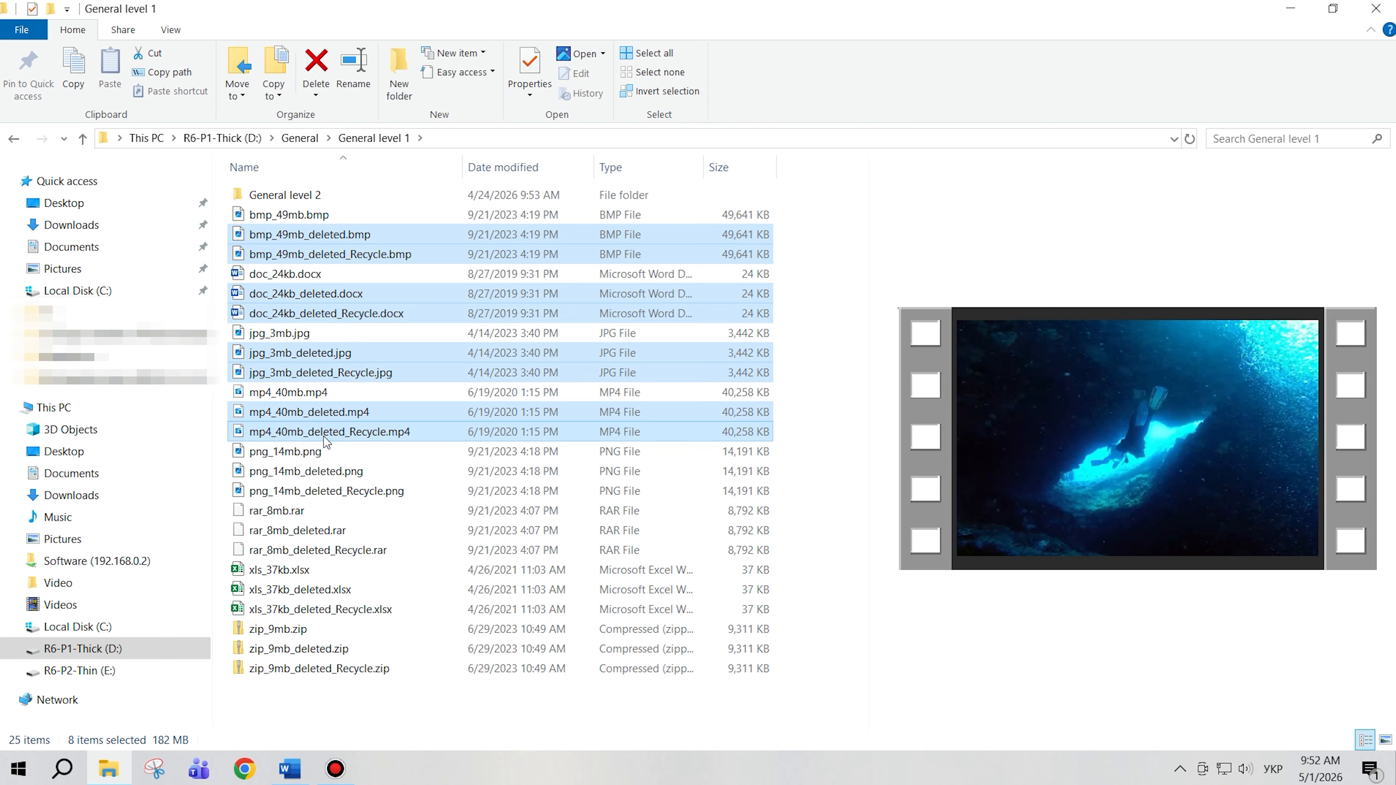
ctrl+click(310, 472)
ctrl+click(308, 491)
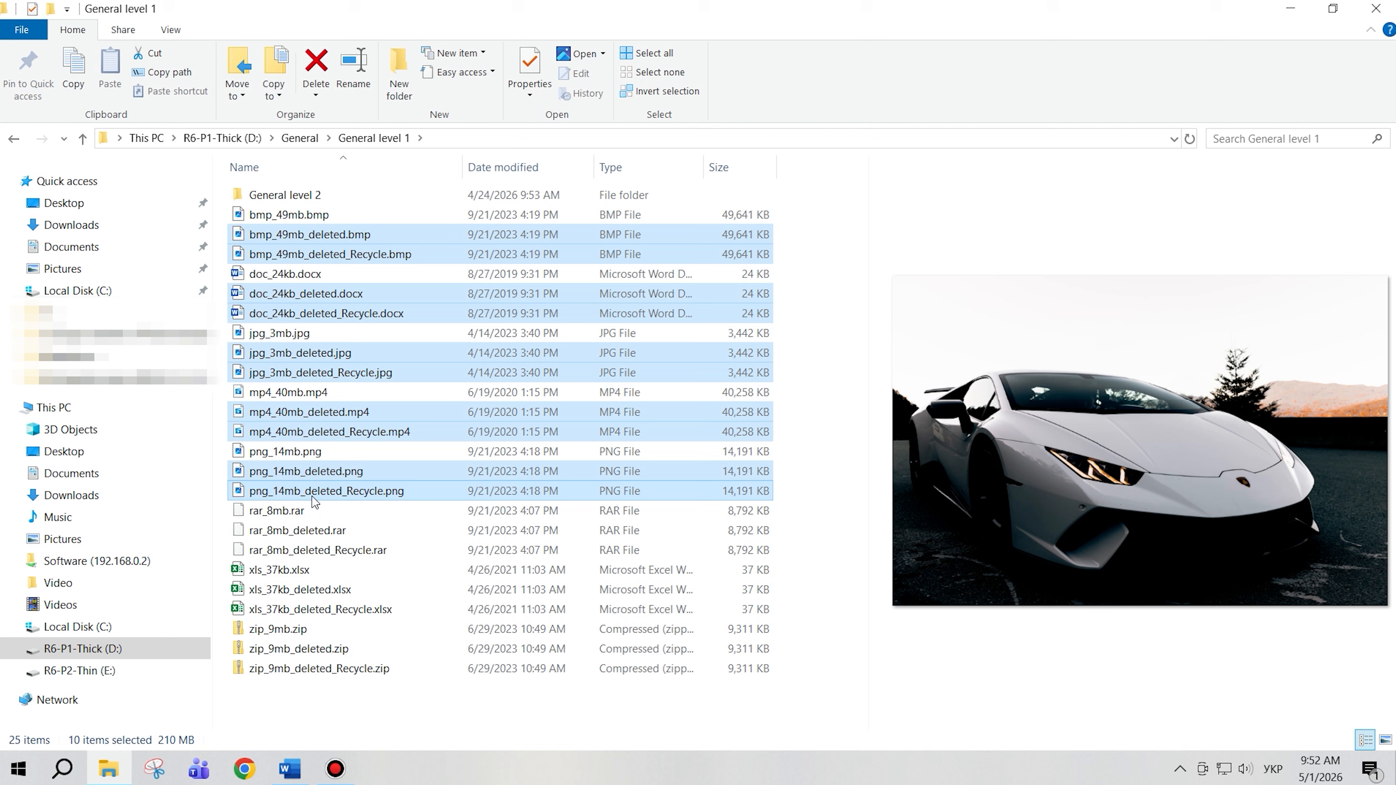
ctrl+click(301, 531)
ctrl+click(302, 551)
ctrl+click(301, 590)
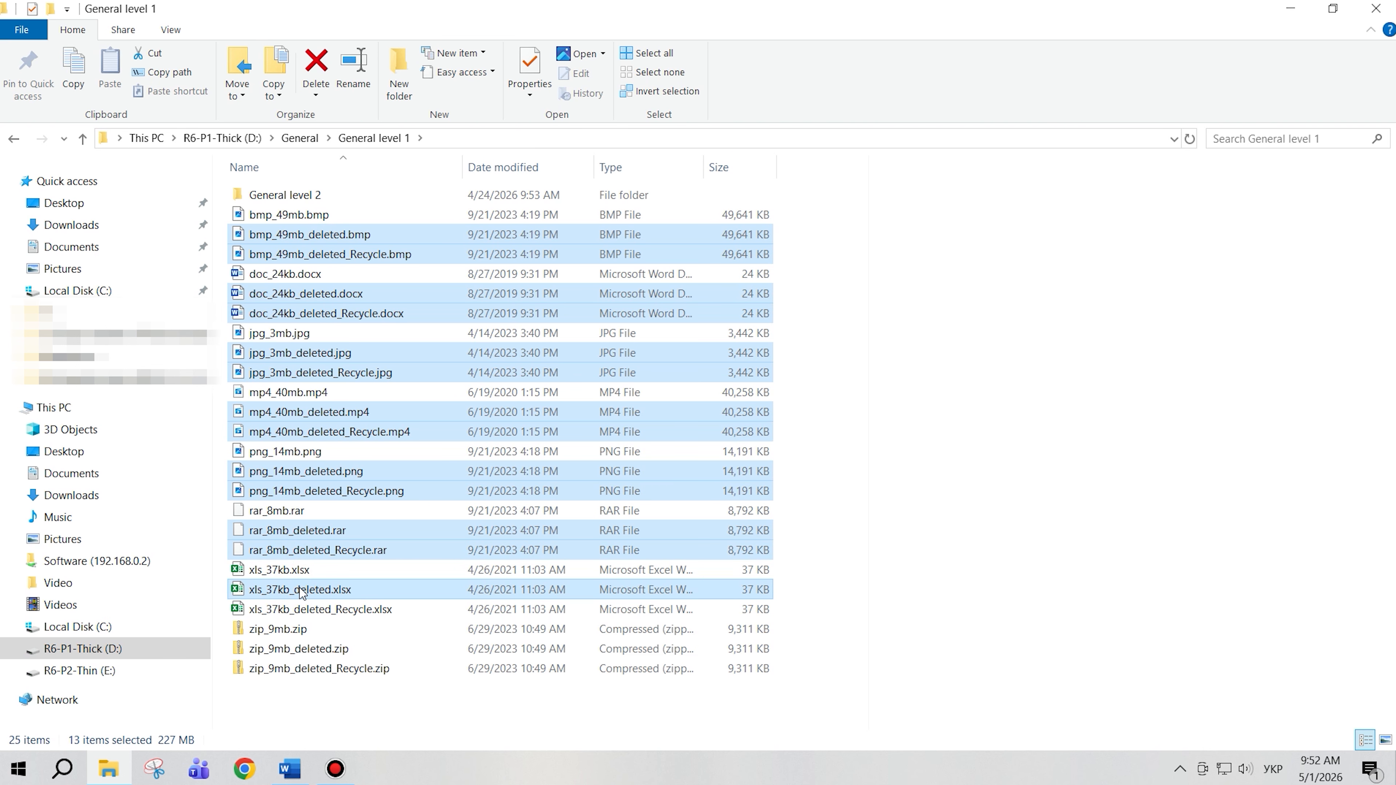
ctrl+click(301, 610)
ctrl+click(305, 649)
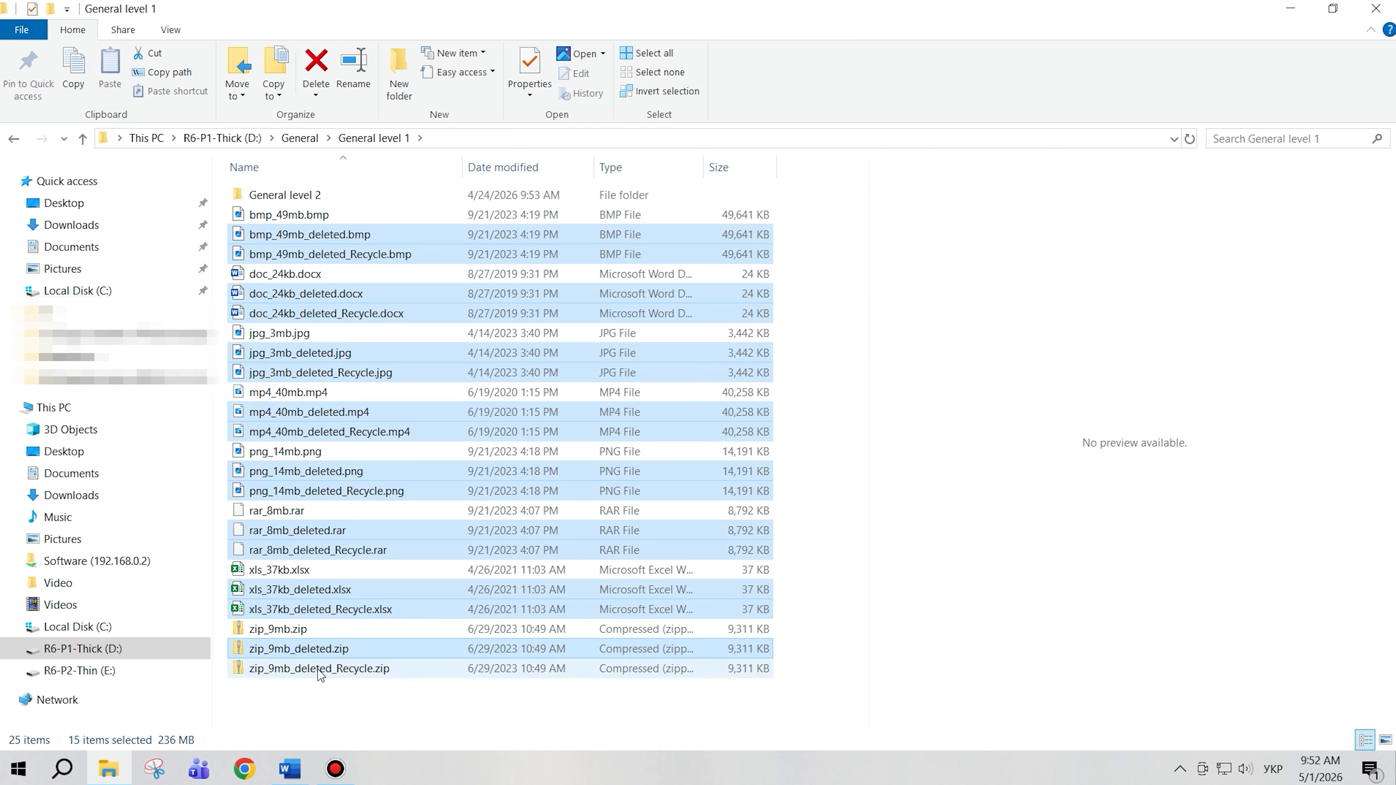
ctrl+click(321, 669)
key(shift+Delete)
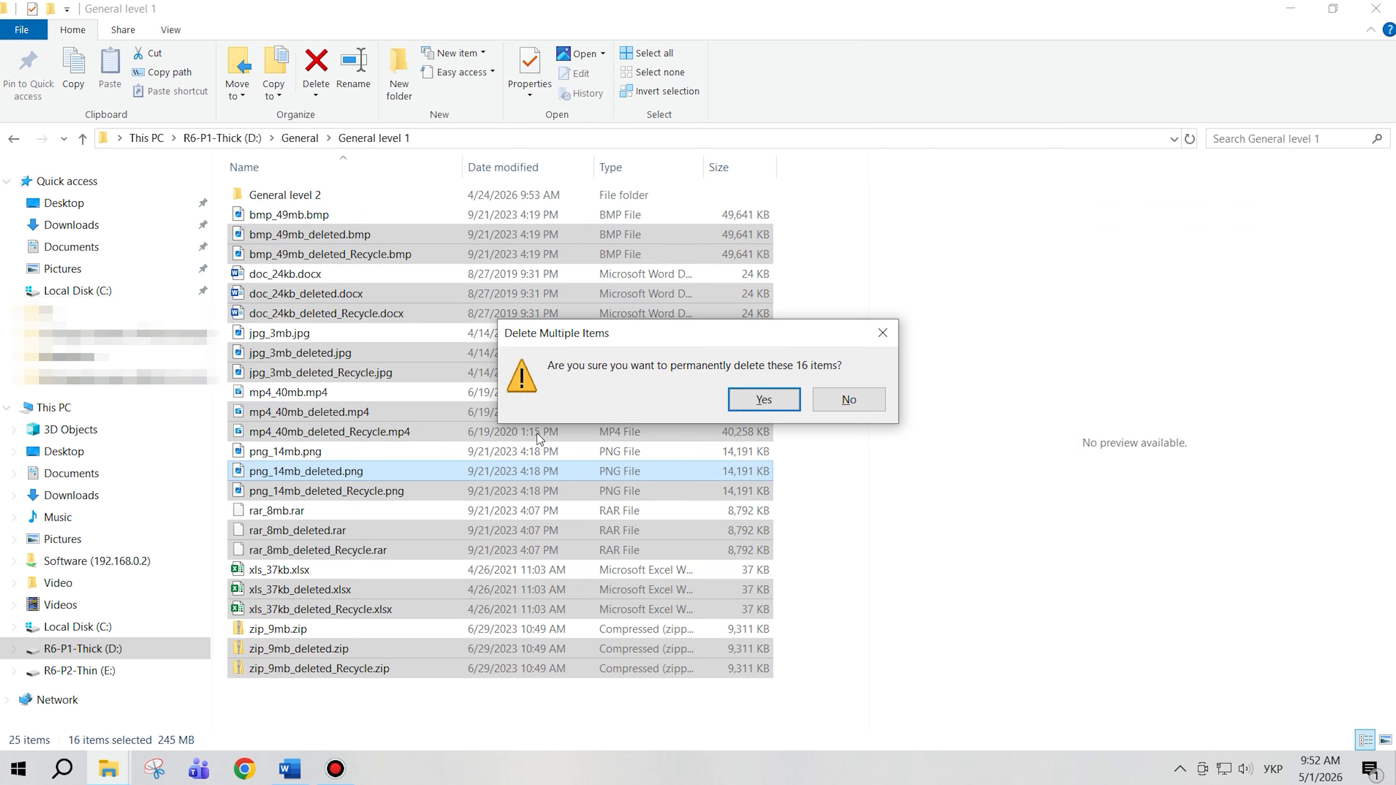
key(Return)
click(619, 489)
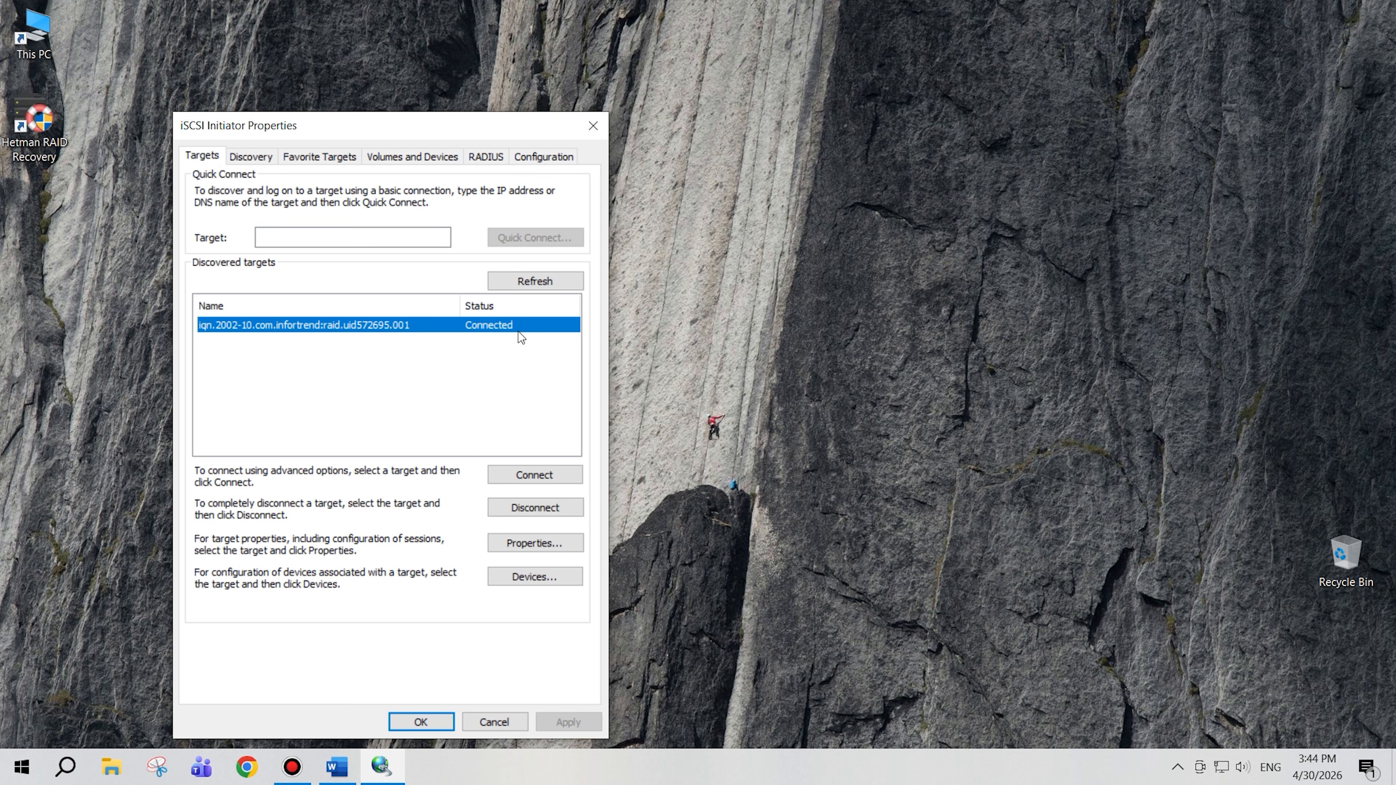
Step: Close the iSCSI Initiator properties and inspect Disk 1 and the other attached disks in Disk Management
click(435, 720)
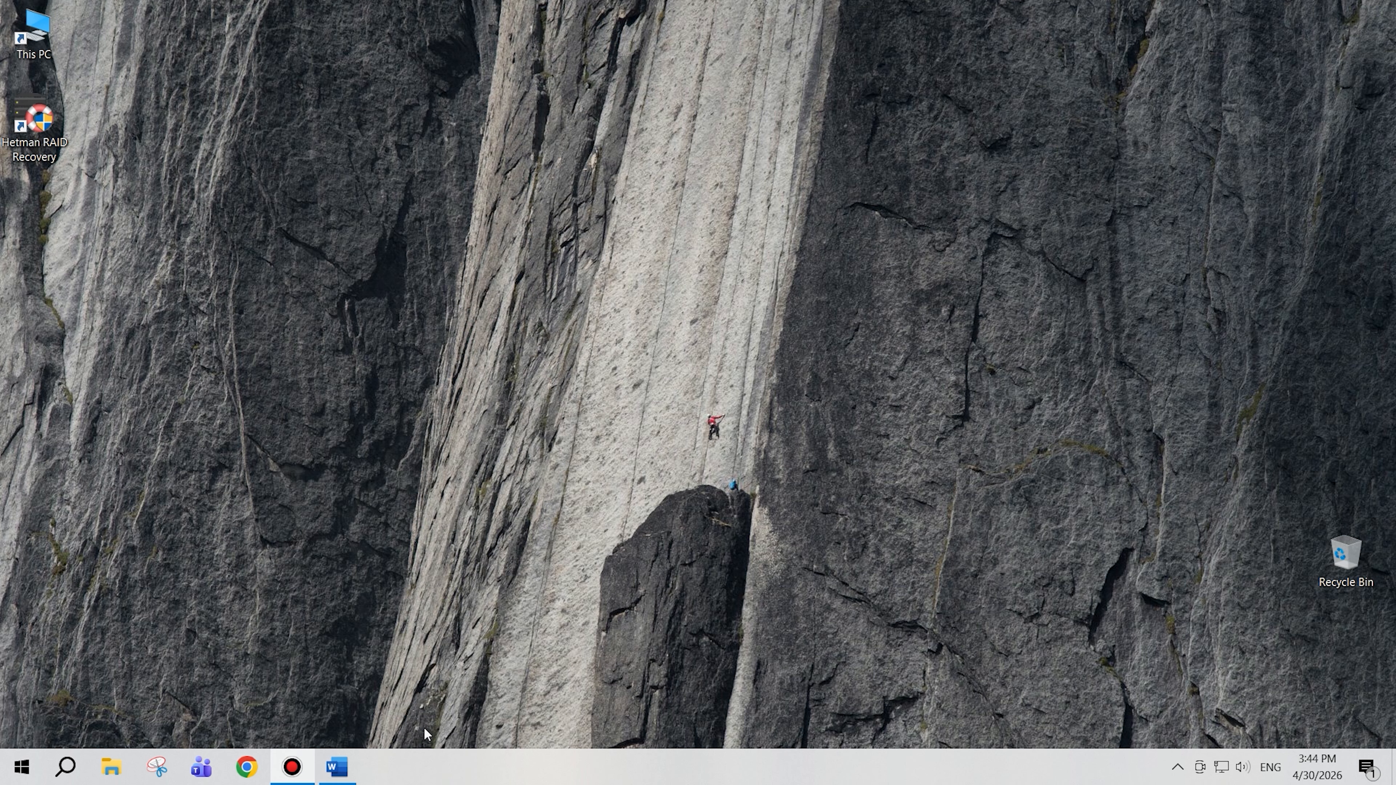
right_click(28, 778)
click(76, 457)
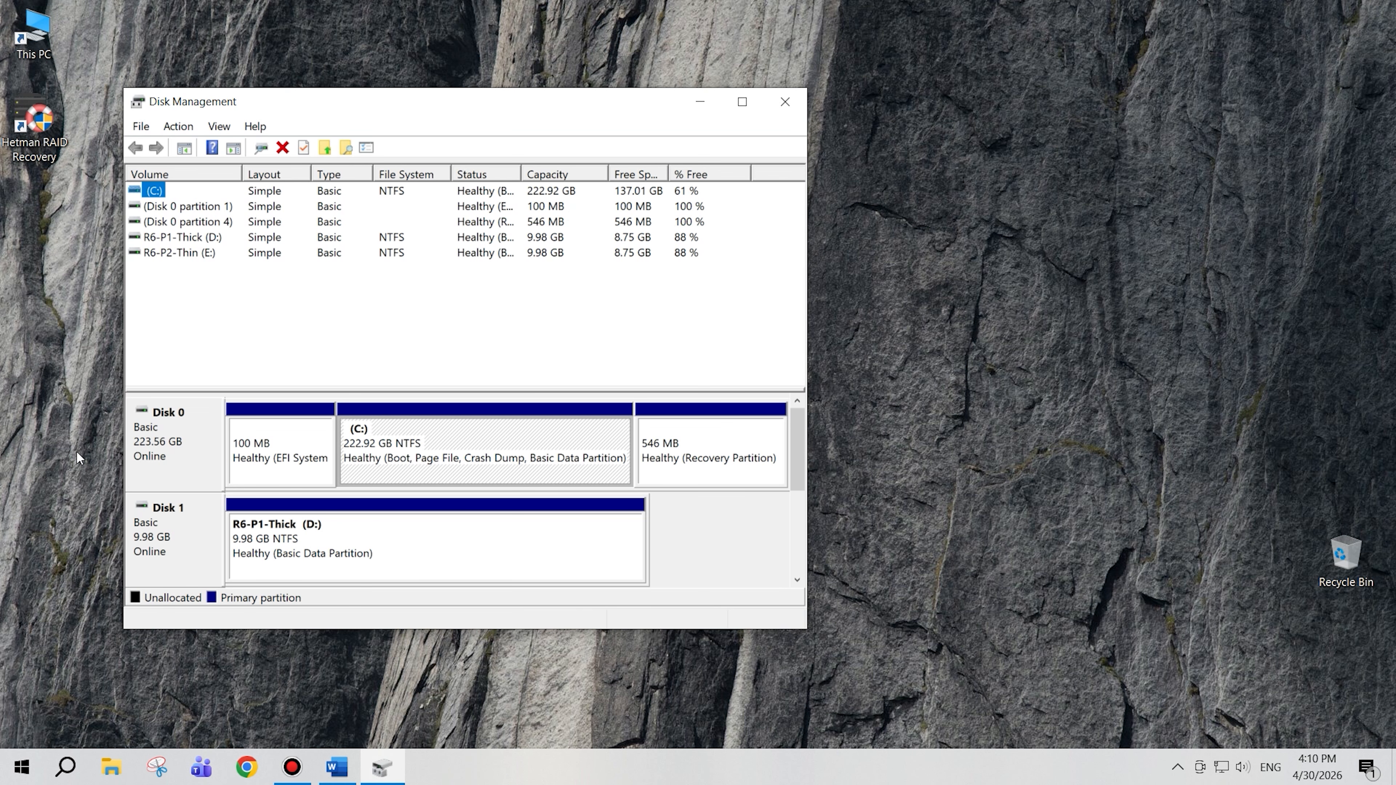
click(193, 541)
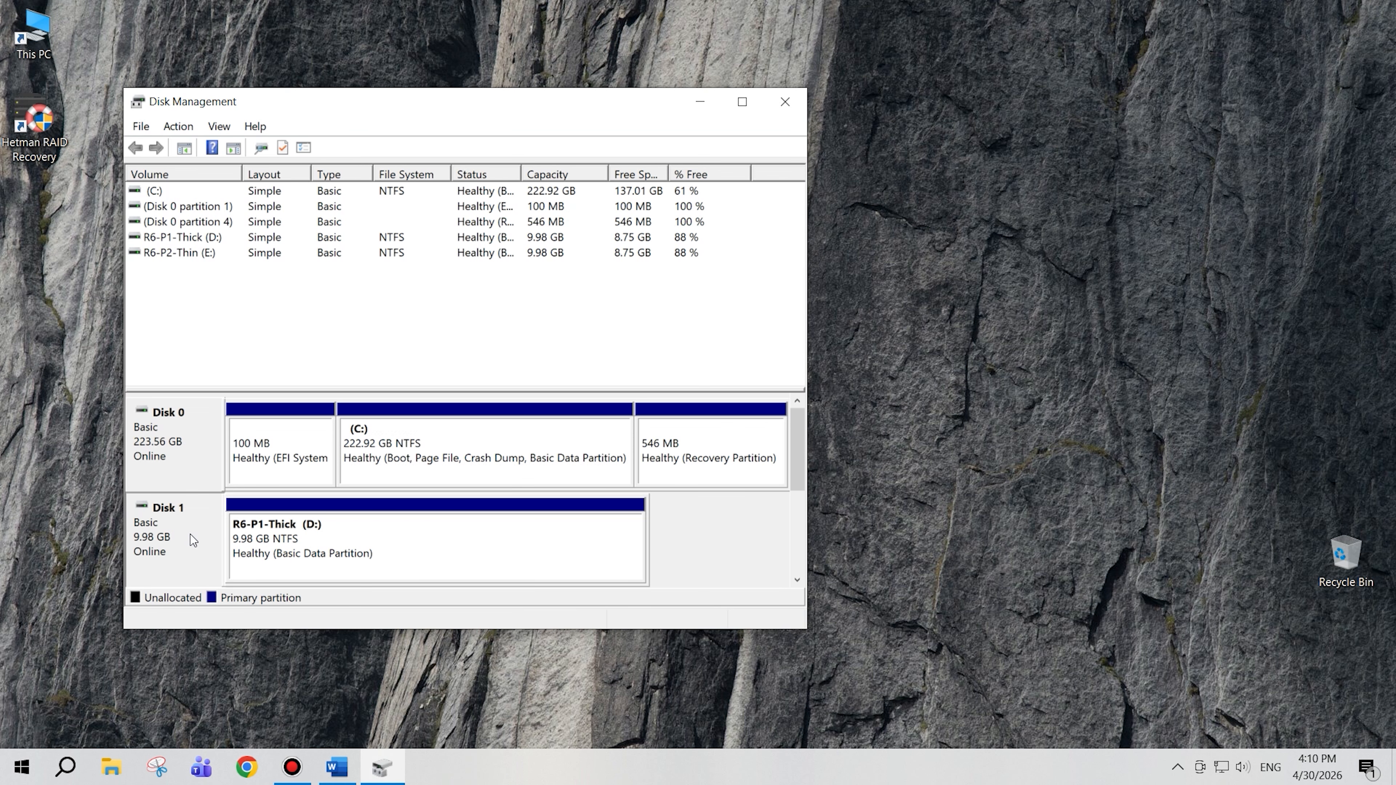
drag(753, 389, 750, 324)
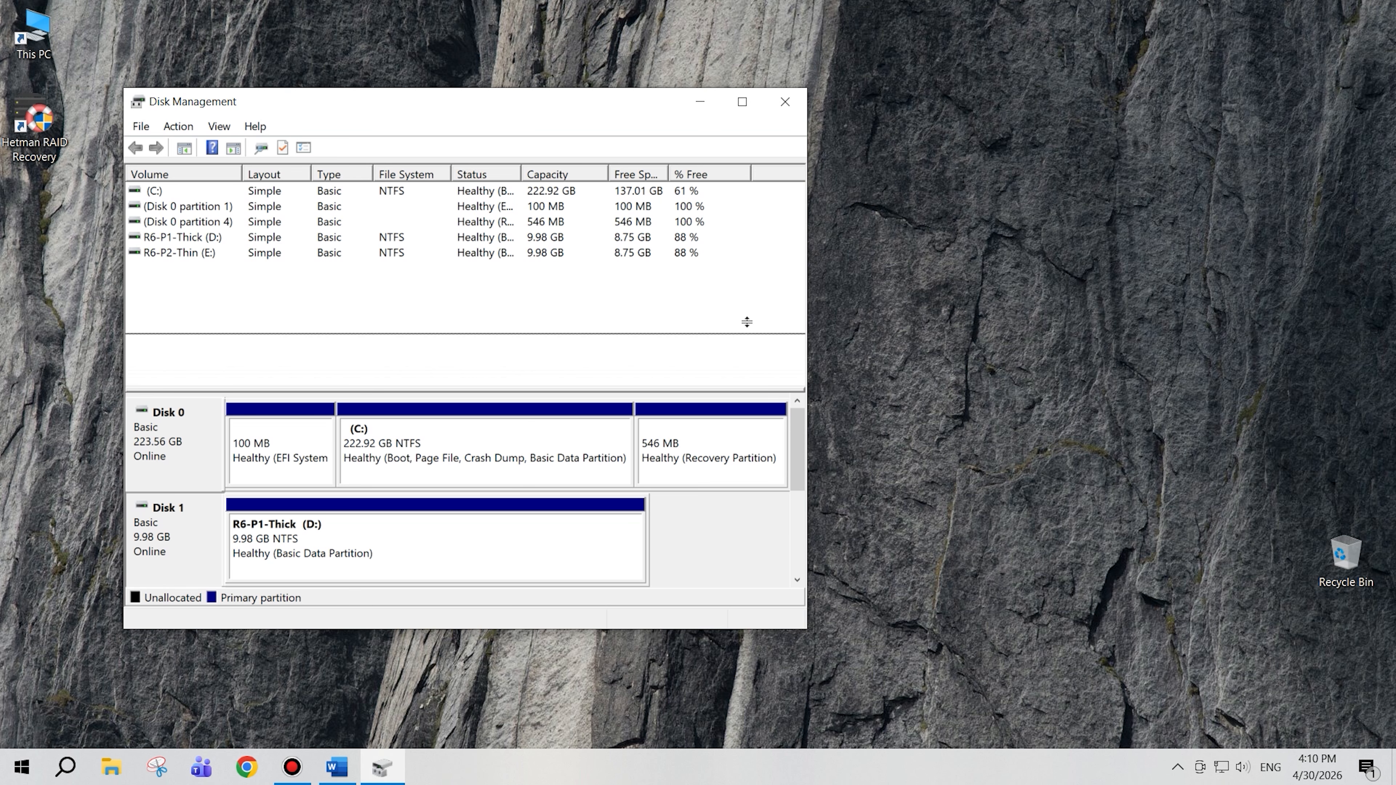
scroll(183, 407, down, 2)
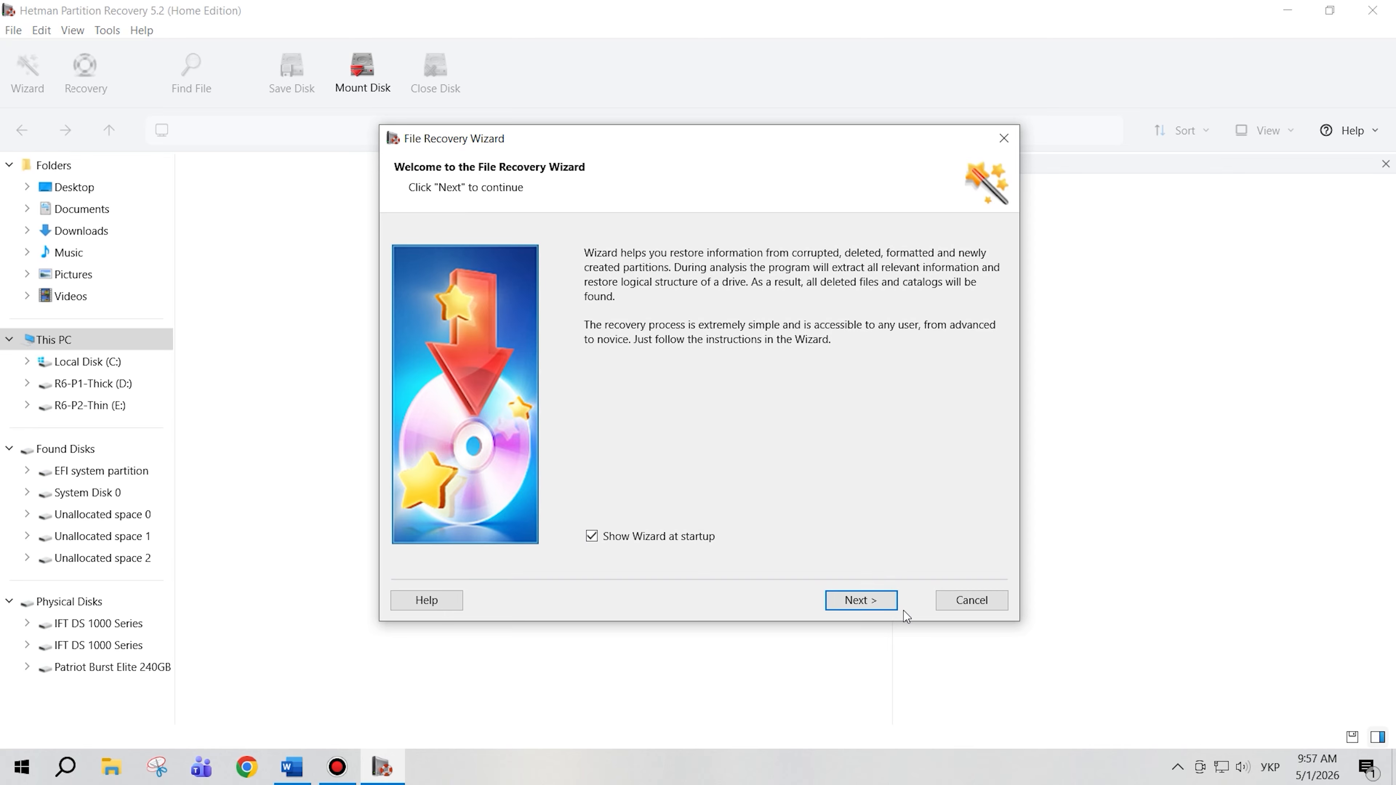
Step: In Hetman Partition Recovery, dismiss the startup wizard and run a full NTFS analysis of Disk 1 (IFT DS 1000 Series)
click(968, 601)
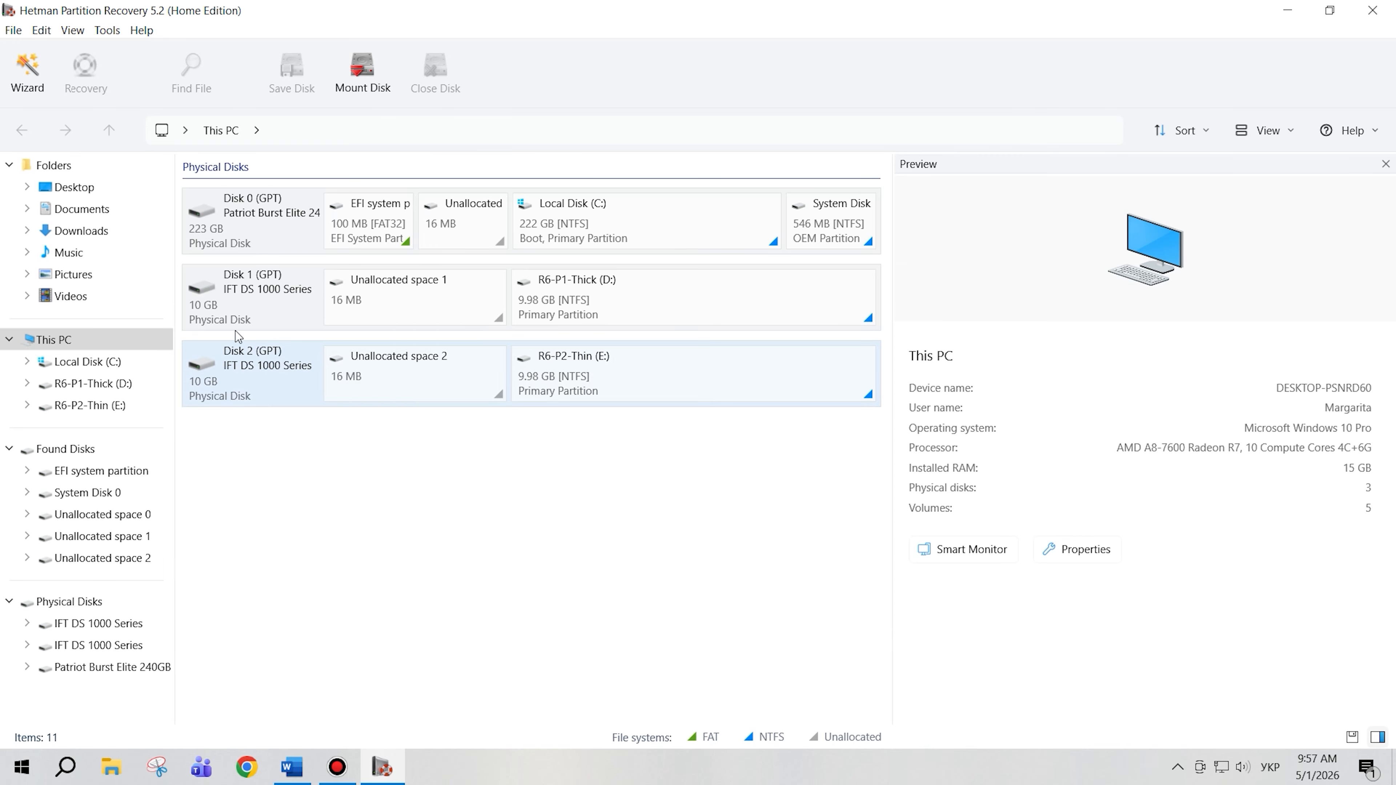
double_click(256, 315)
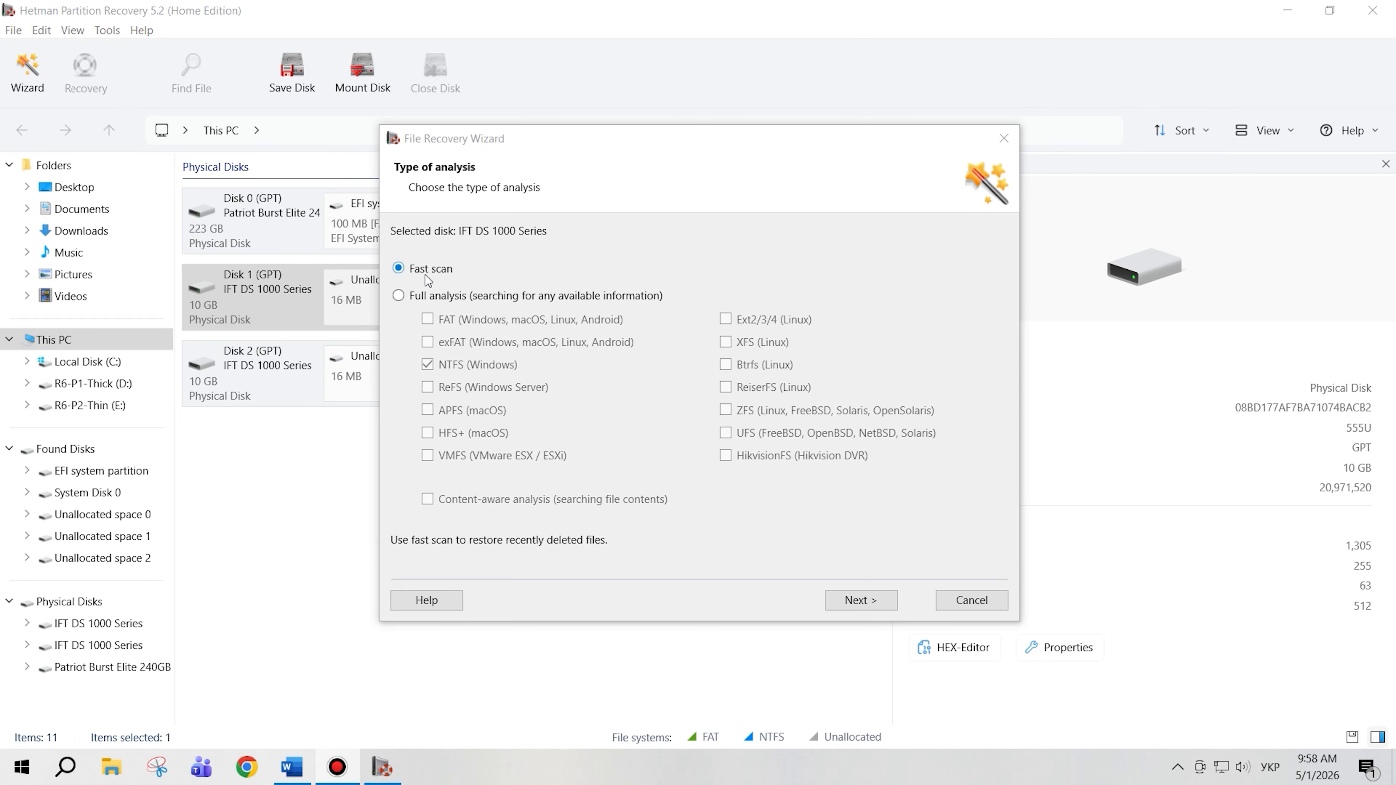
click(428, 299)
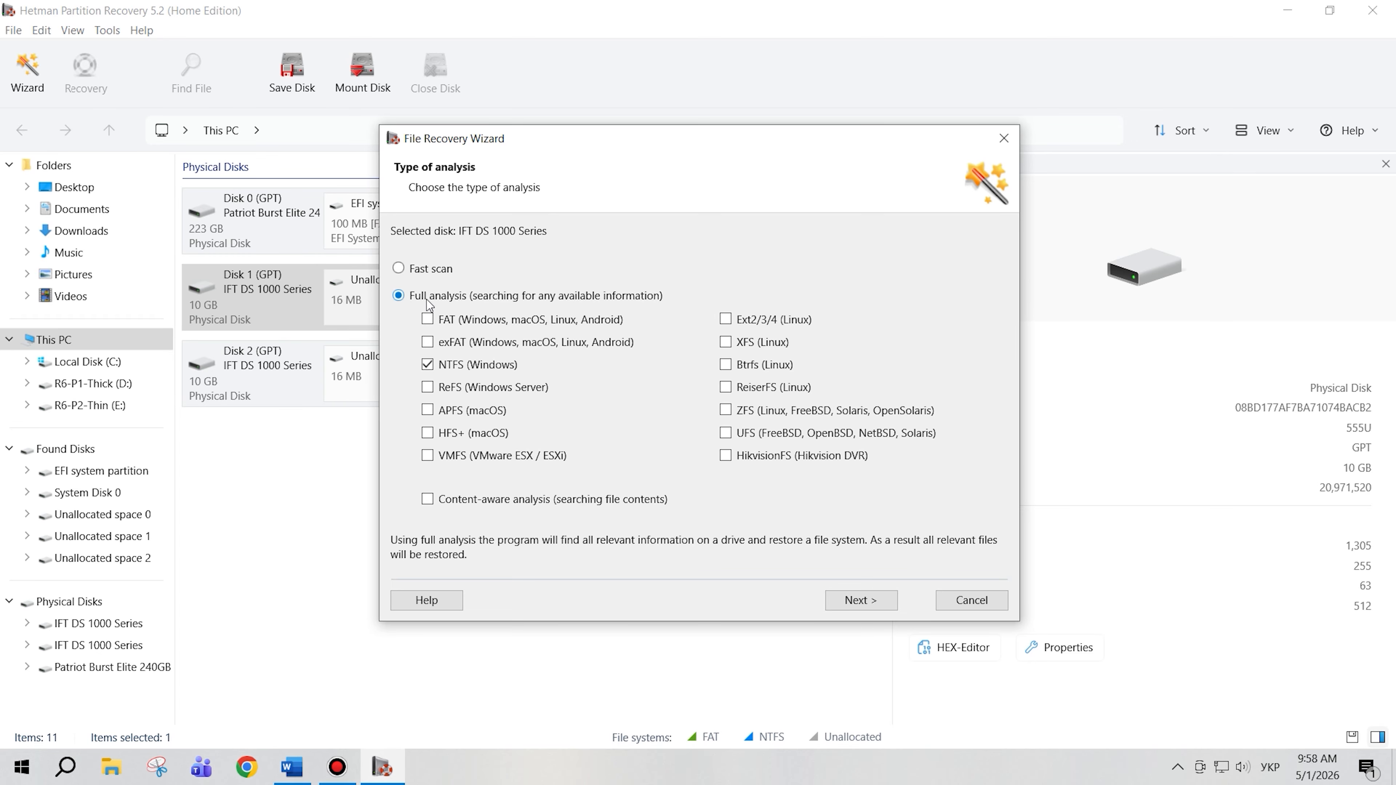
click(852, 588)
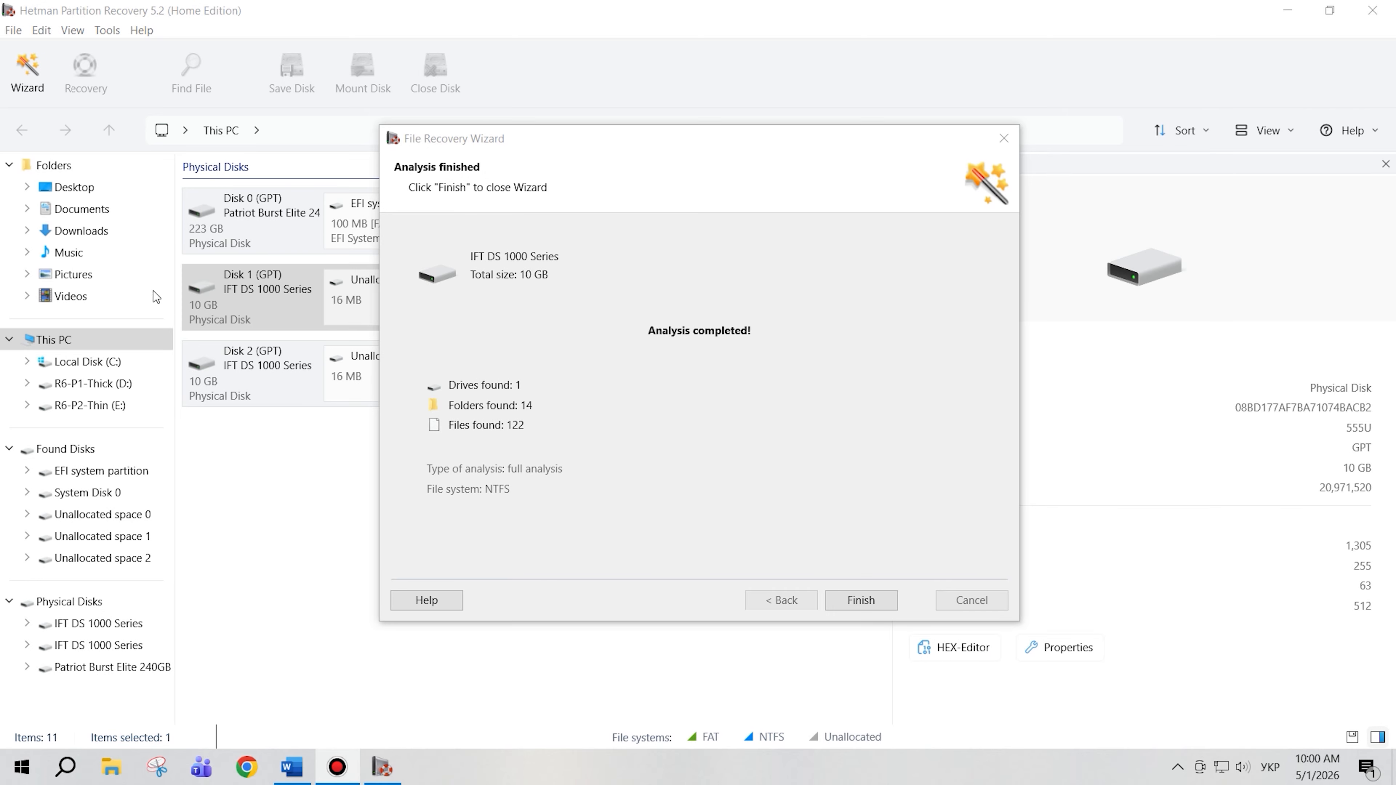
click(860, 600)
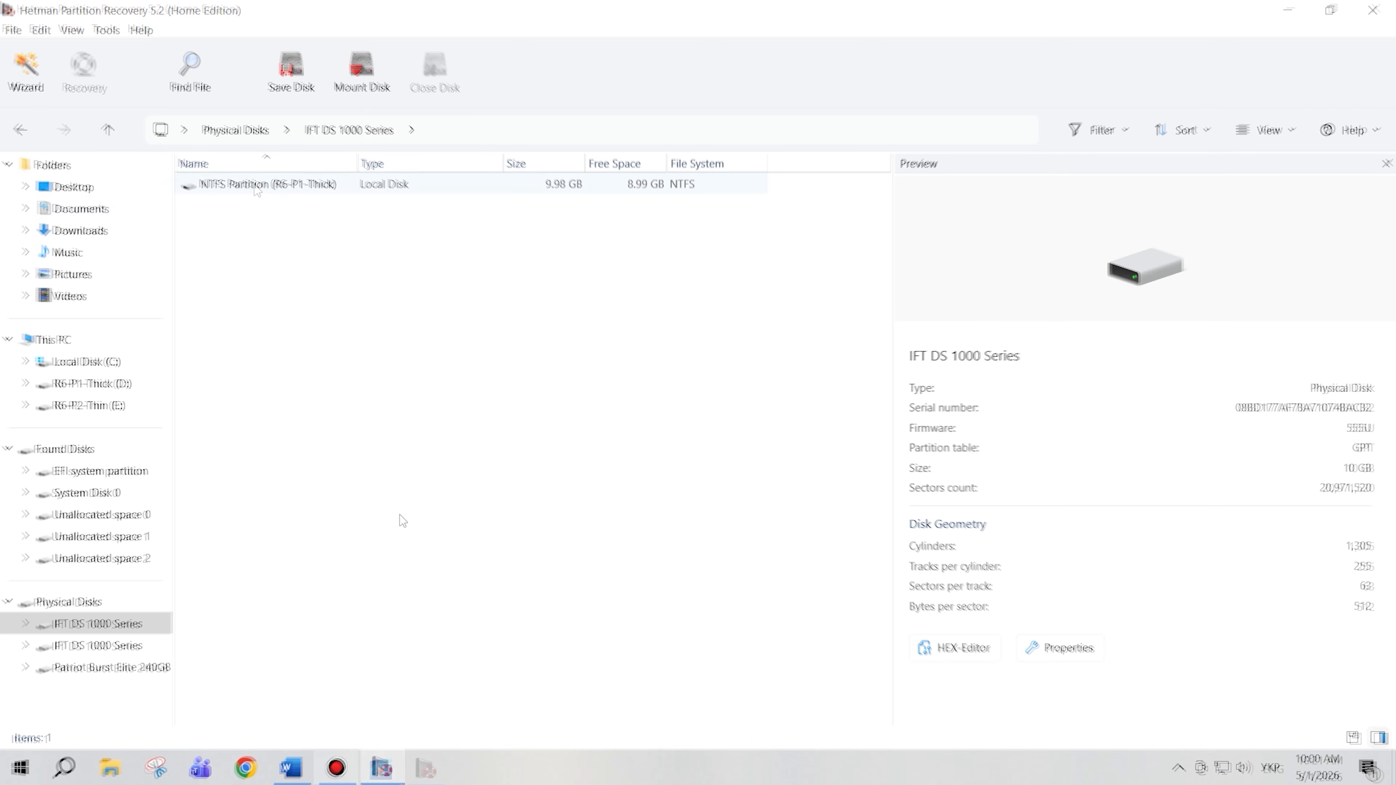
Step: Open the General\General level 1 folder in the analysed NTFS Partition (R6-P1-Thick)
click(256, 185)
double_click(256, 185)
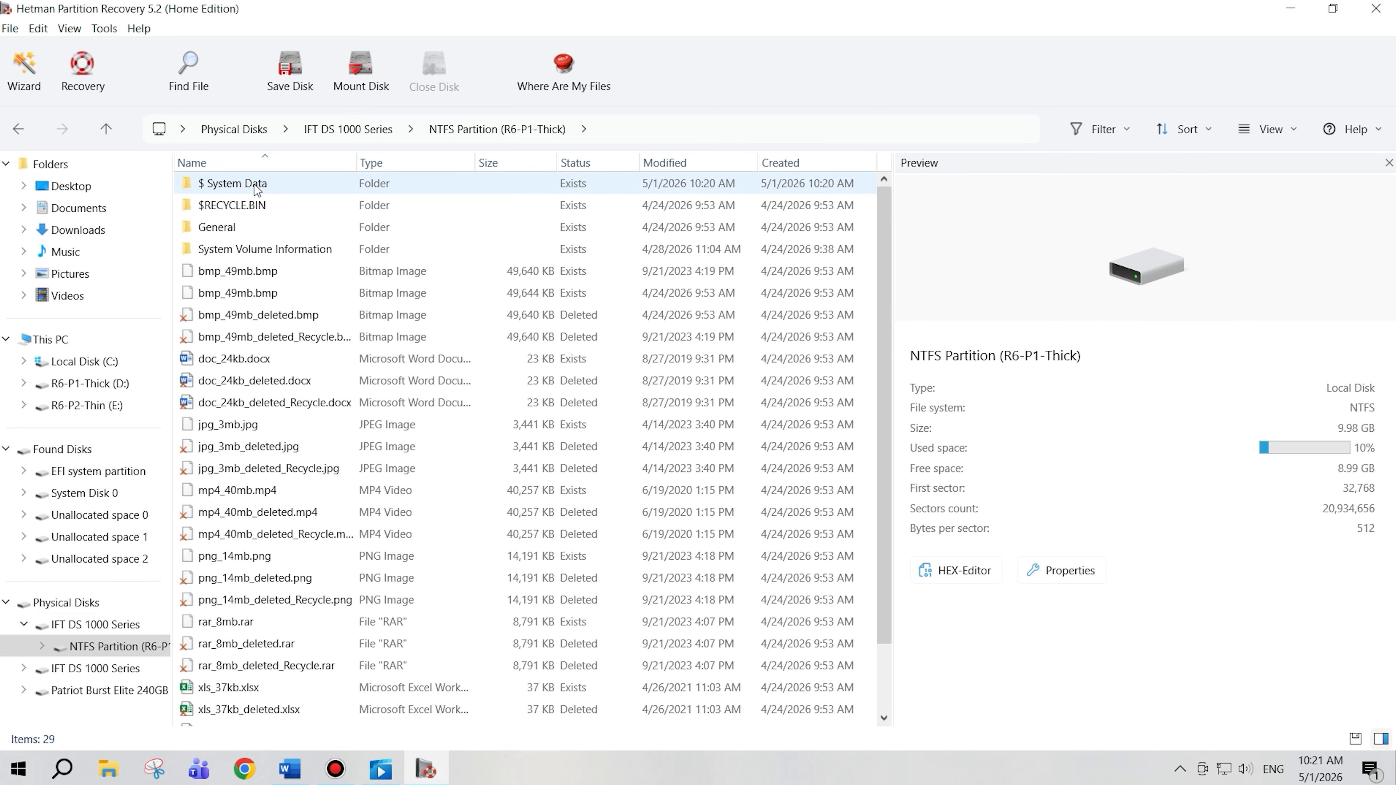
double_click(250, 227)
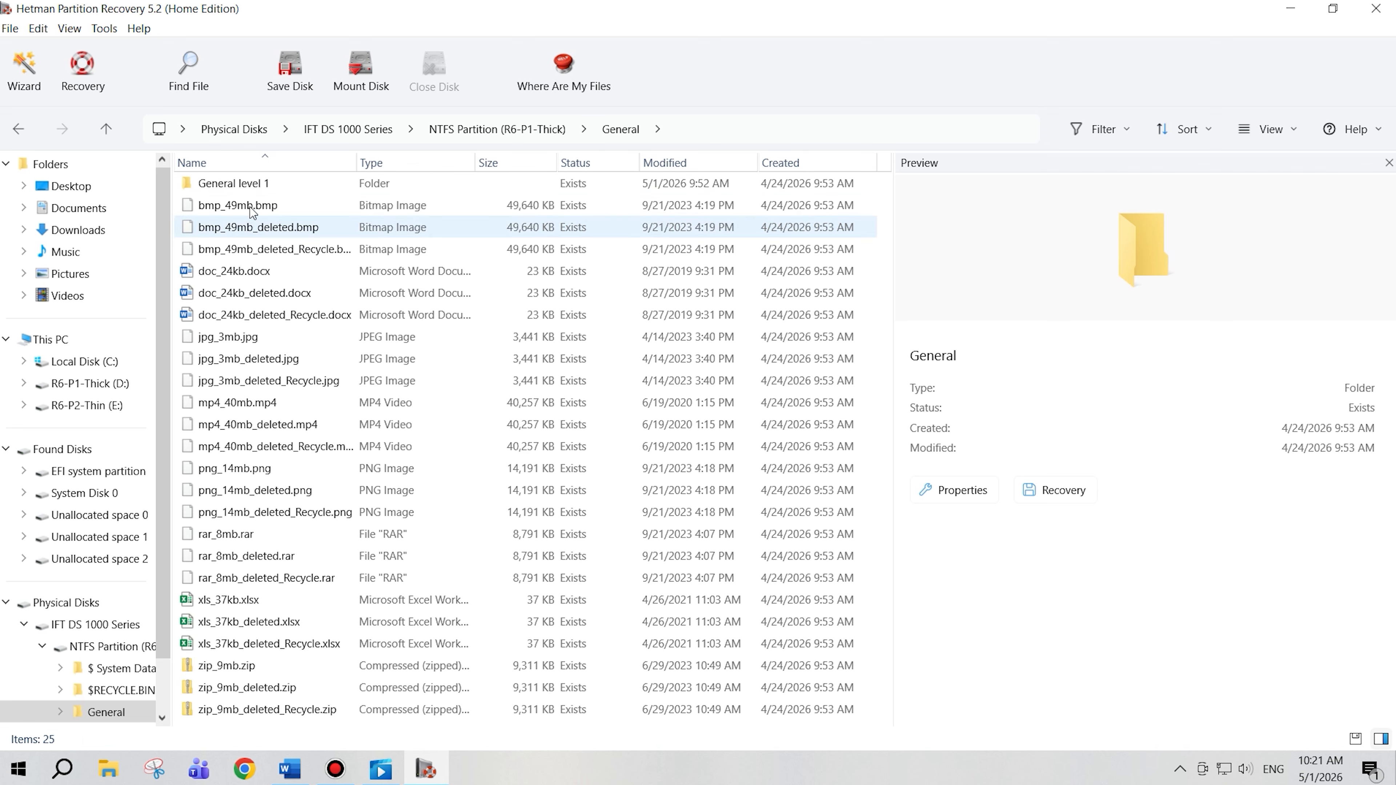
double_click(256, 185)
Step: Recover all files marked as deleted in General level 1 to C:\Restored Files\ on the hard disk
click(250, 228)
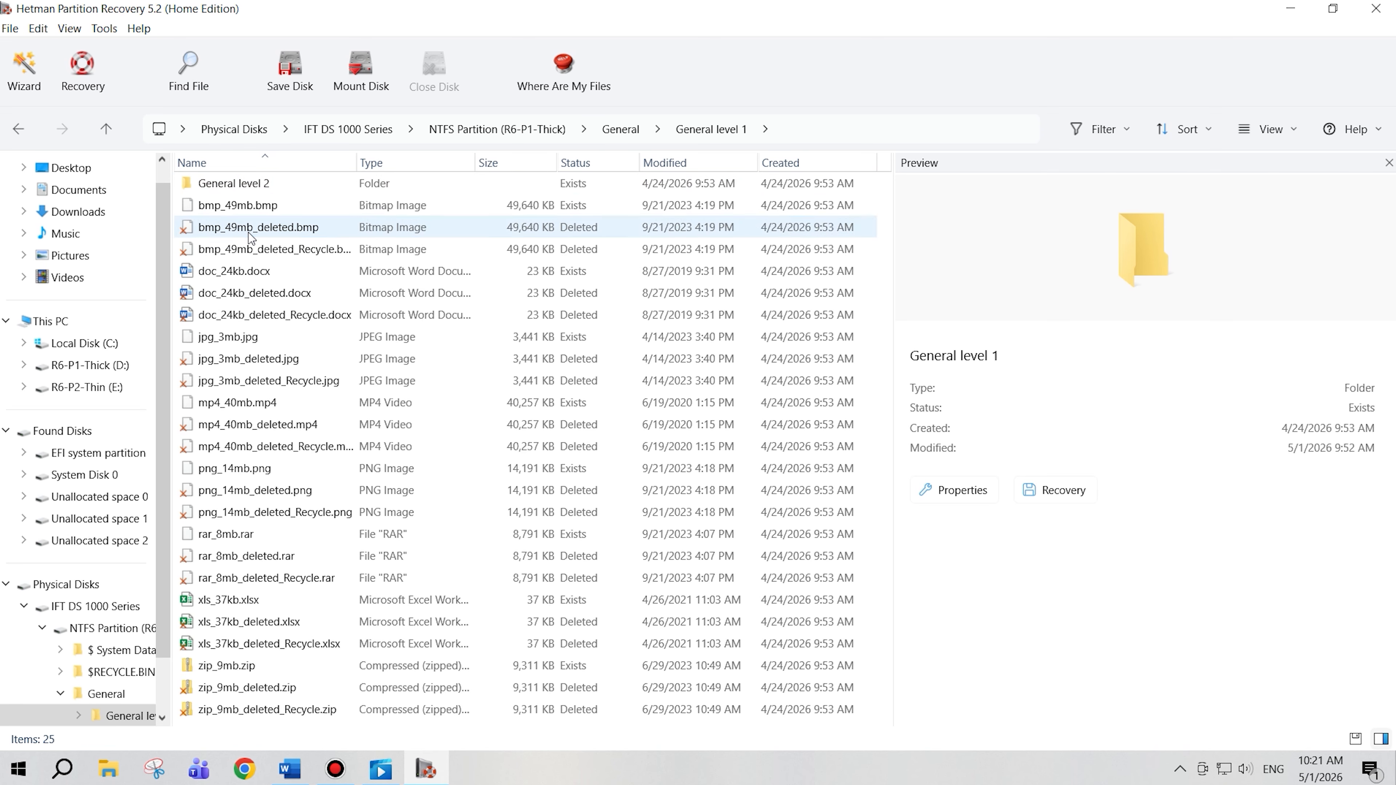
shift+click(250, 255)
ctrl+click(249, 293)
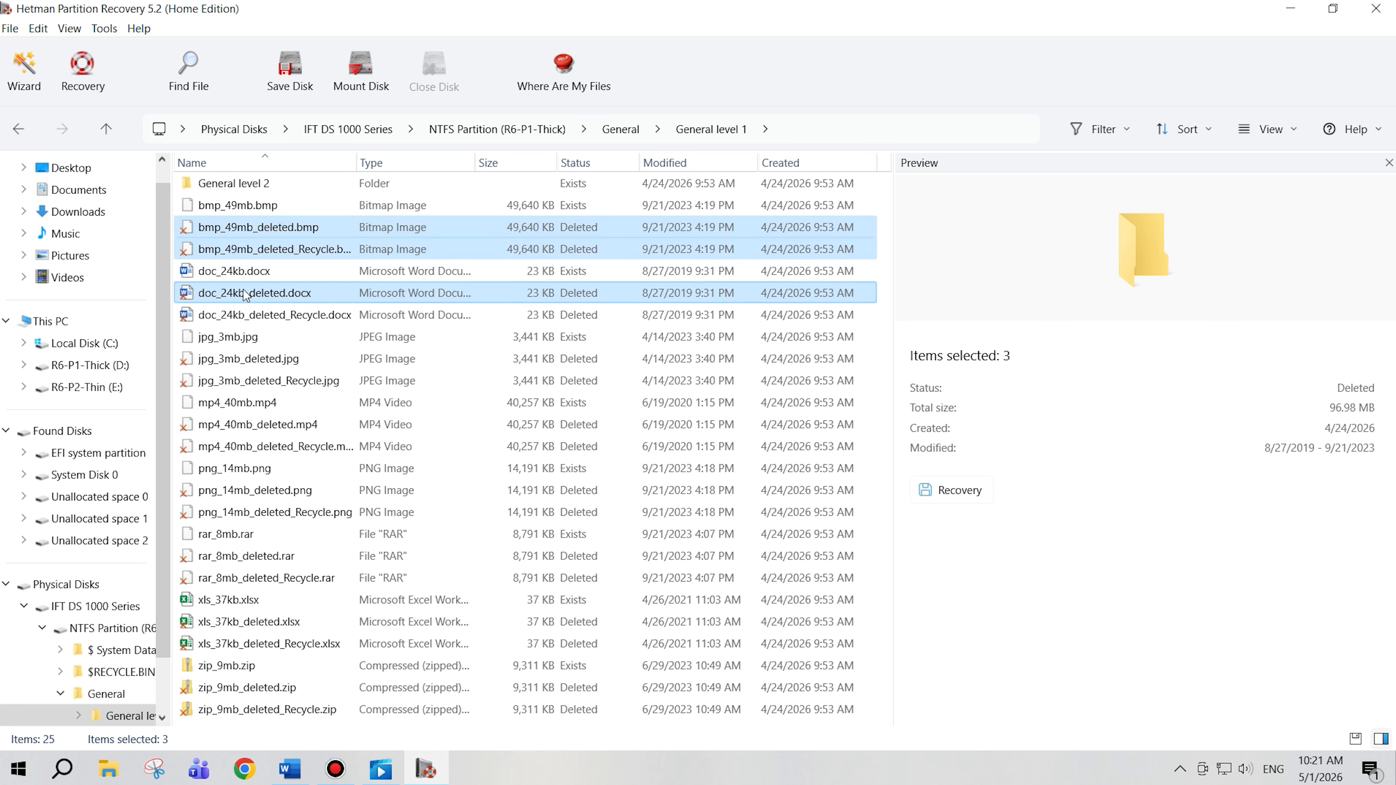
ctrl+click(245, 315)
ctrl+click(242, 358)
ctrl+click(237, 381)
ctrl+click(233, 424)
ctrl+click(236, 446)
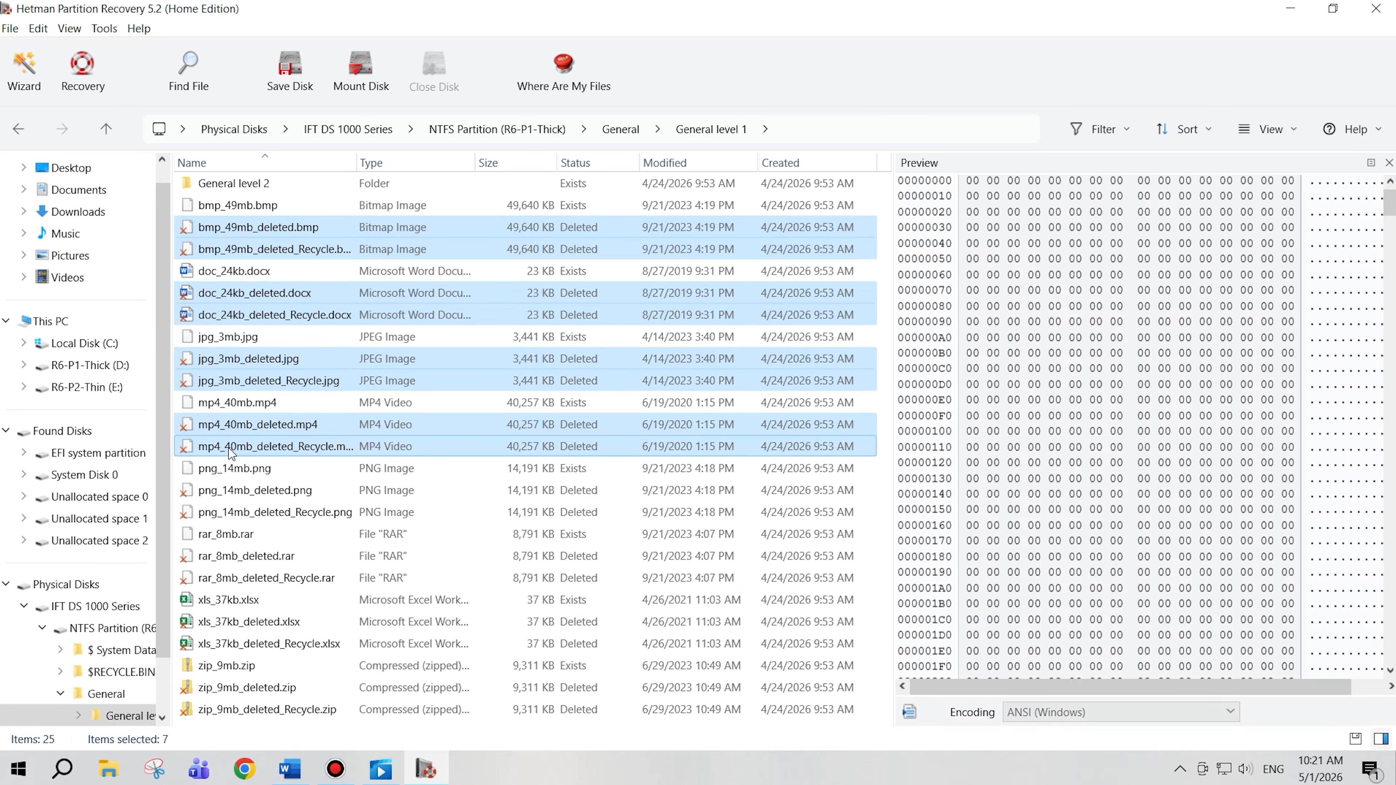
ctrl+click(240, 490)
ctrl+click(242, 512)
ctrl+click(245, 556)
ctrl+click(245, 578)
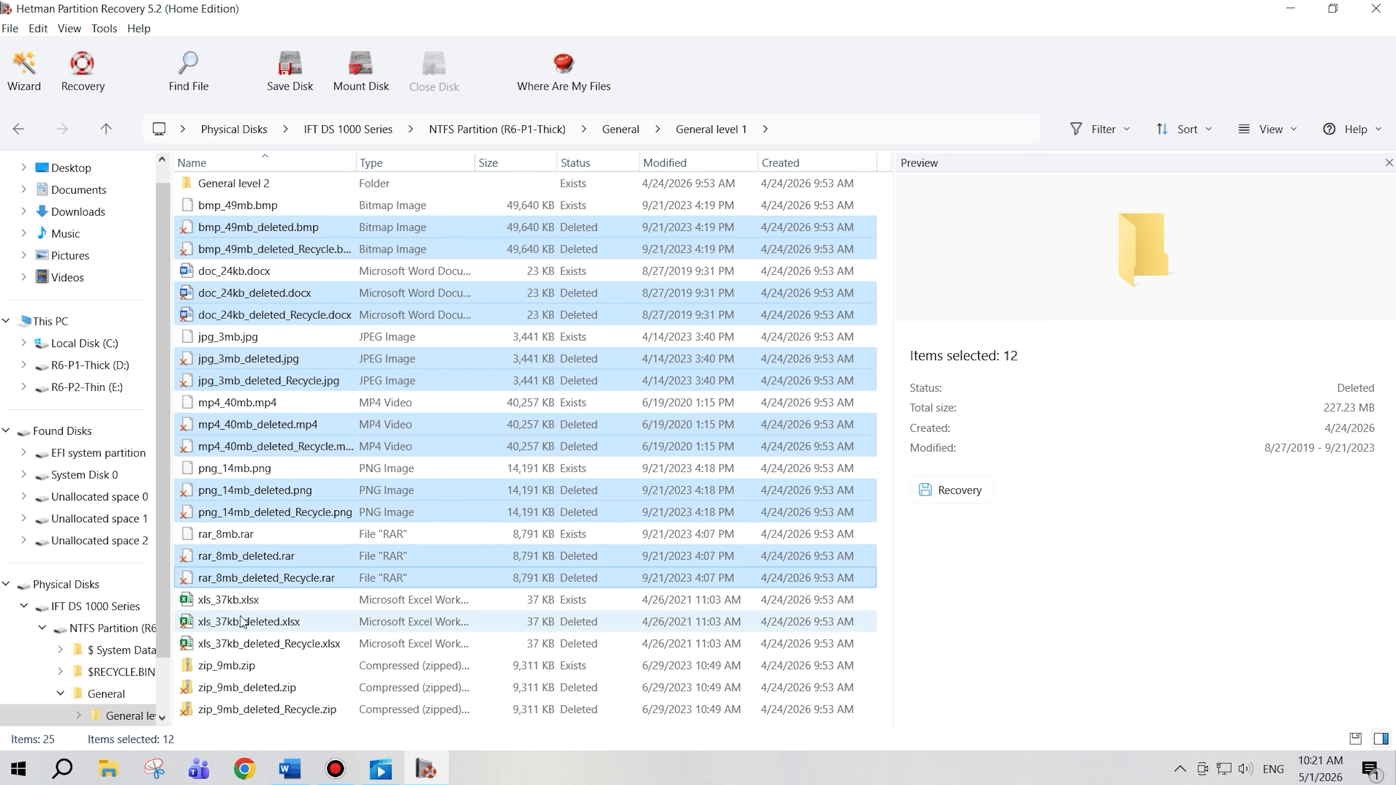
ctrl+click(242, 621)
ctrl+click(242, 687)
ctrl+click(242, 710)
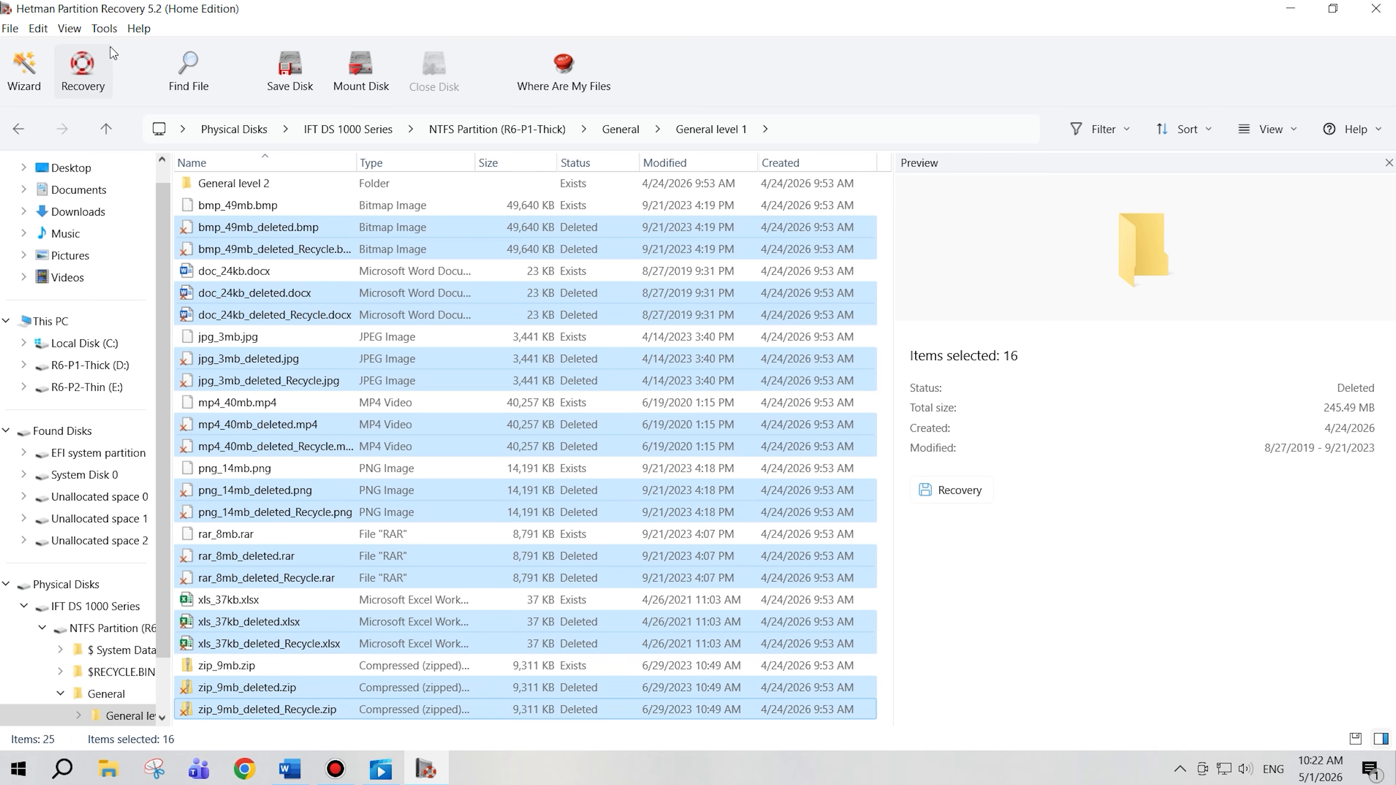
click(97, 63)
click(849, 601)
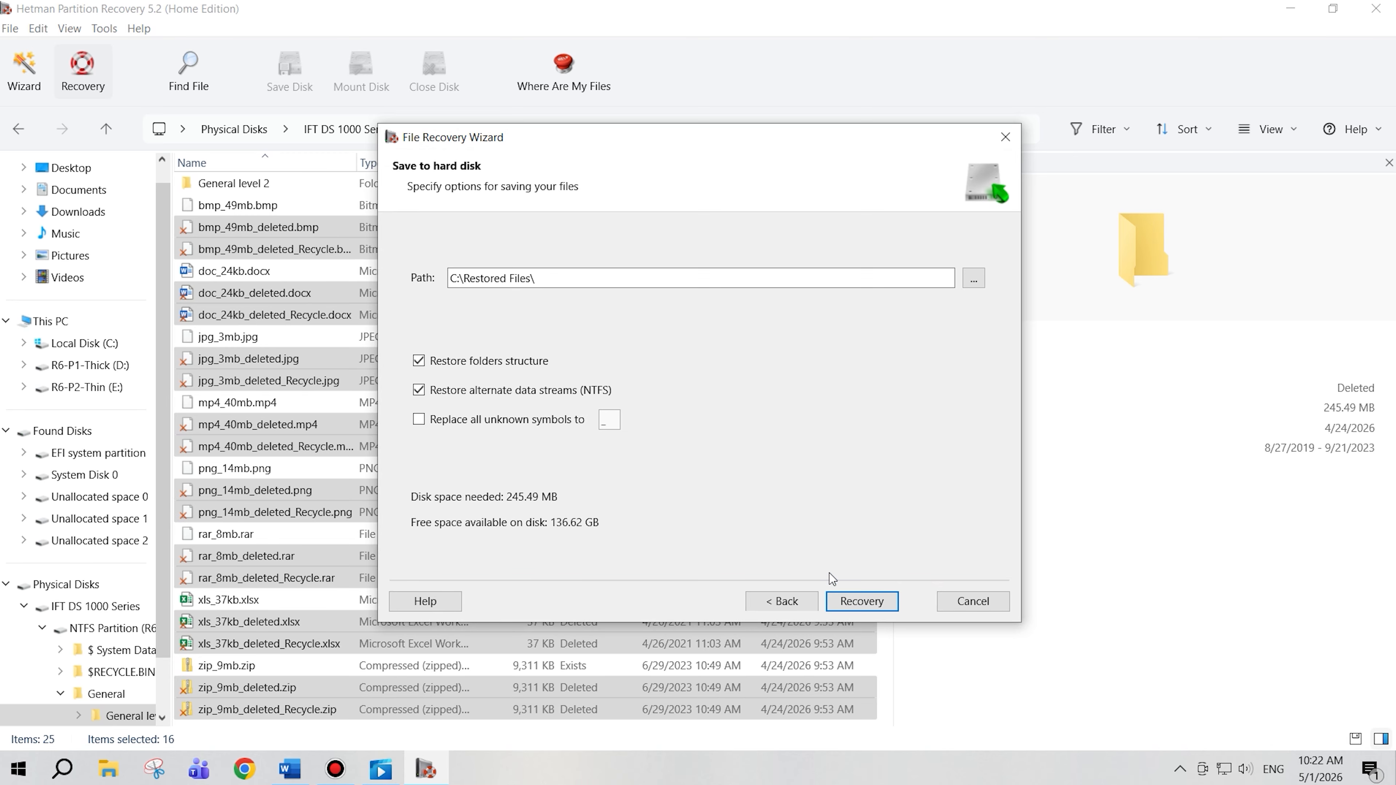
click(861, 601)
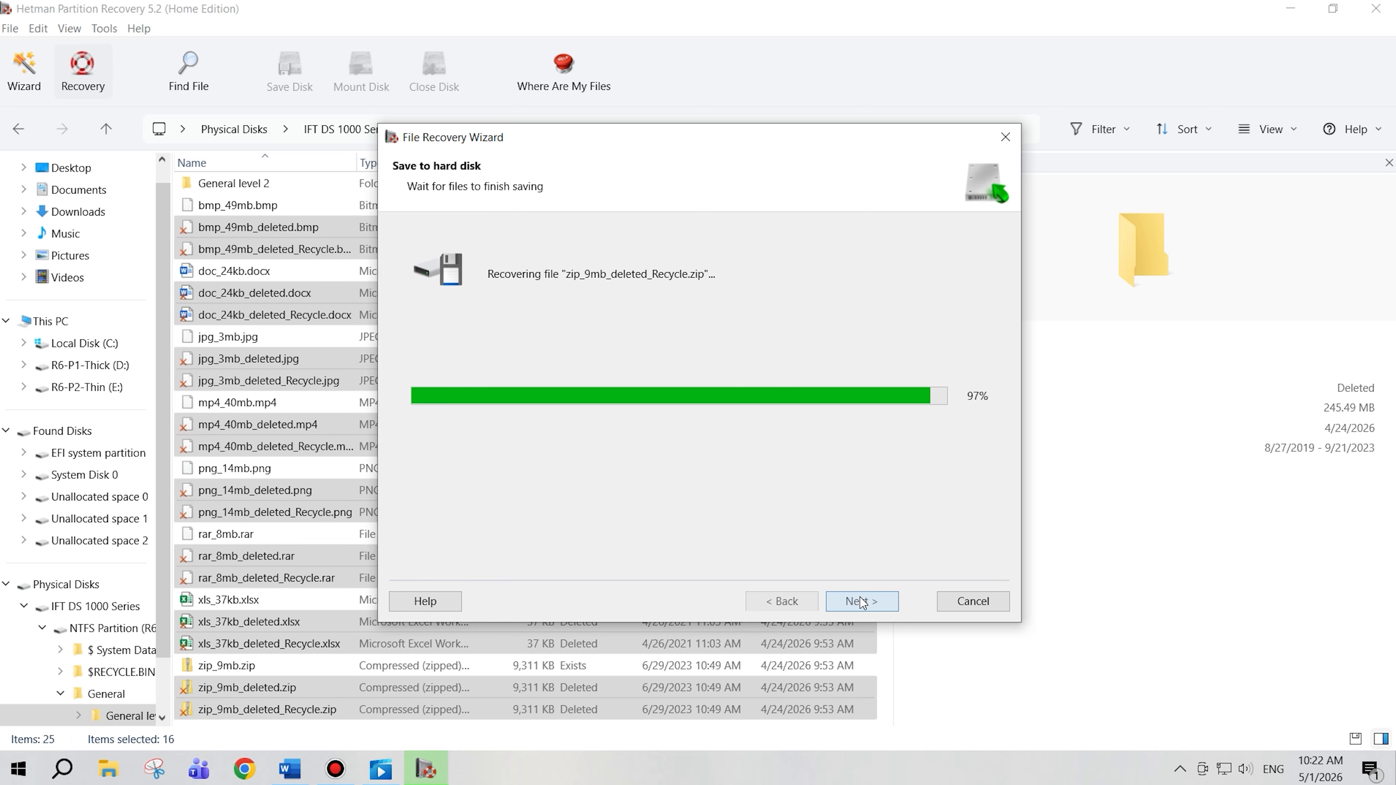
click(859, 597)
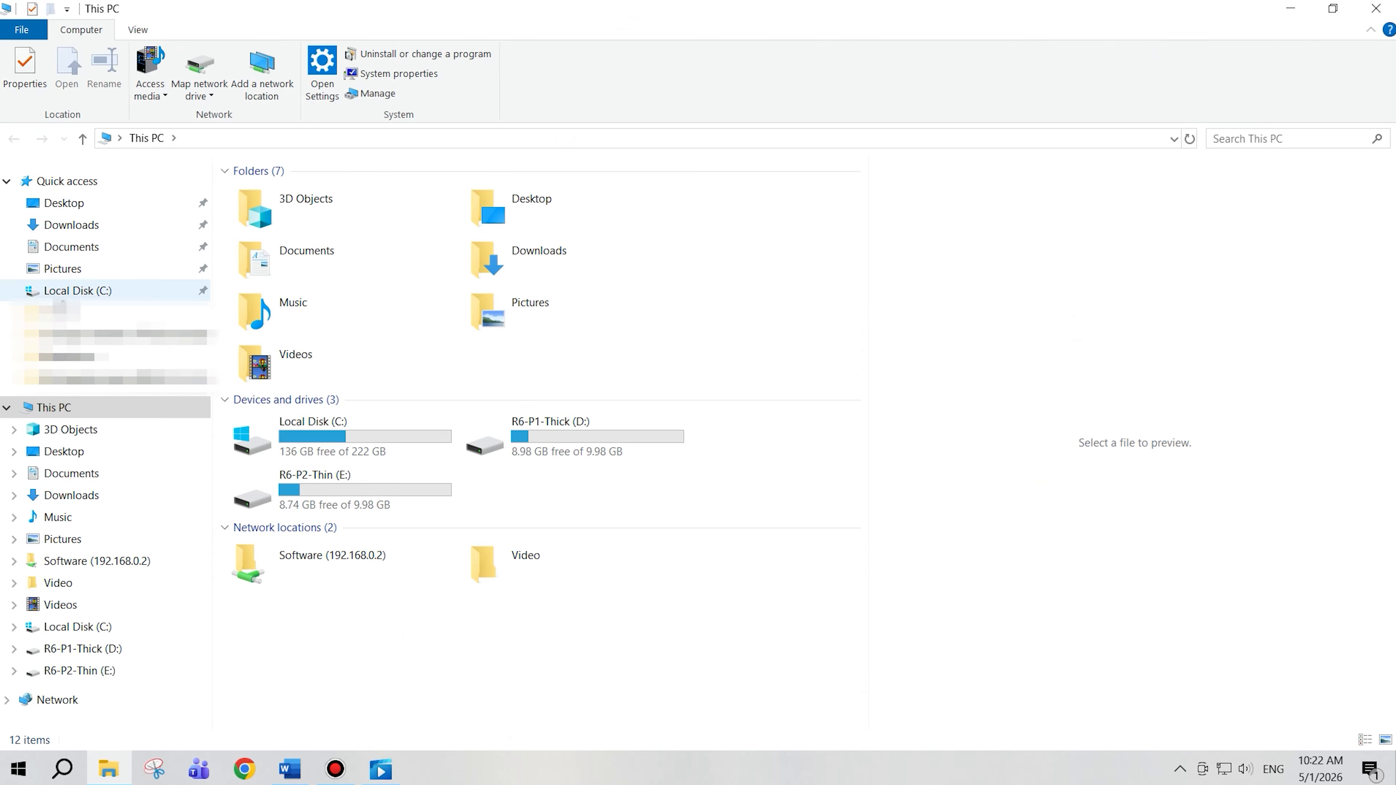
Step: Check the recovered files in C:\Restored Files by previewing bmp_49mb_deleted.bmp, doc_24kb_deleted.docx and mp4_40mb_deleted.mp4 in File Explorer
double_click(350, 439)
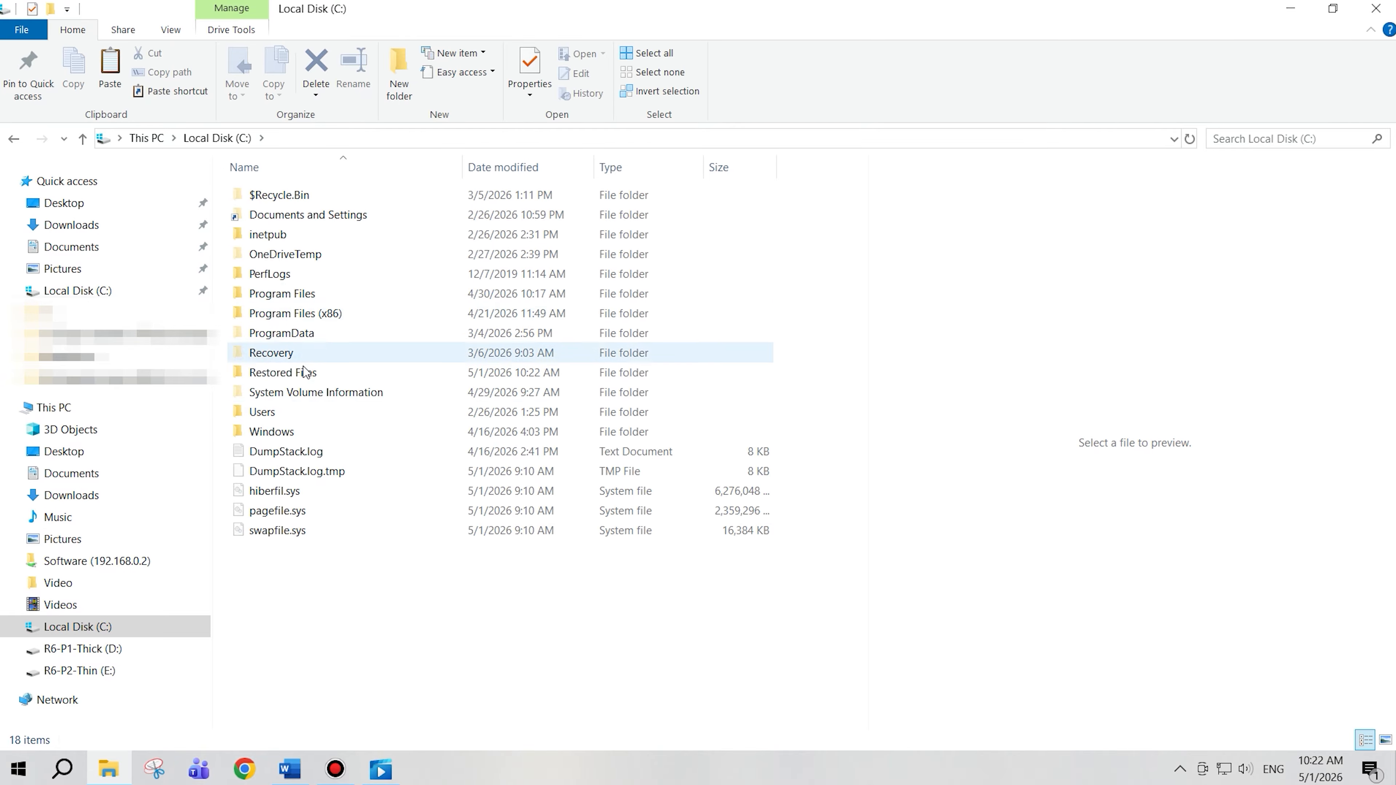
double_click(306, 373)
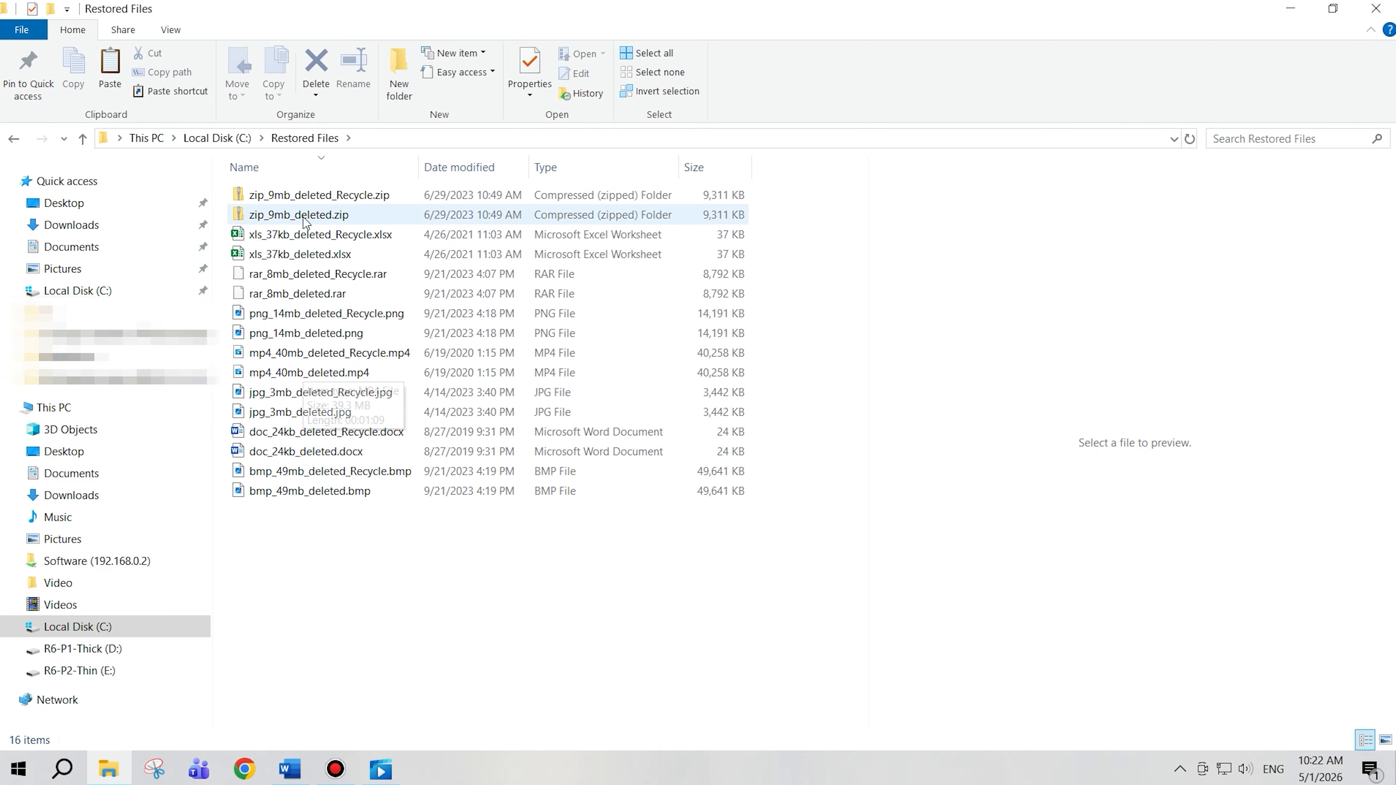
click(272, 489)
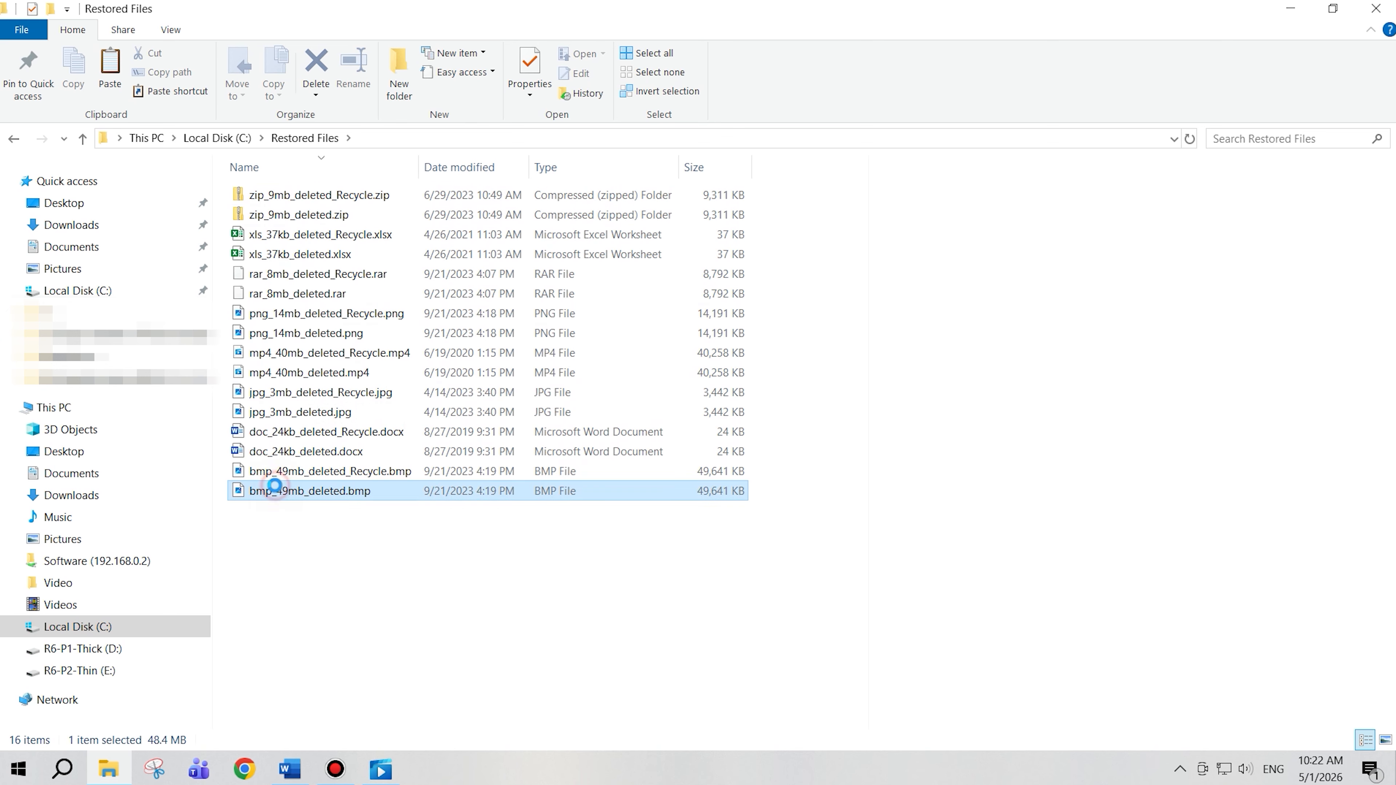
click(304, 452)
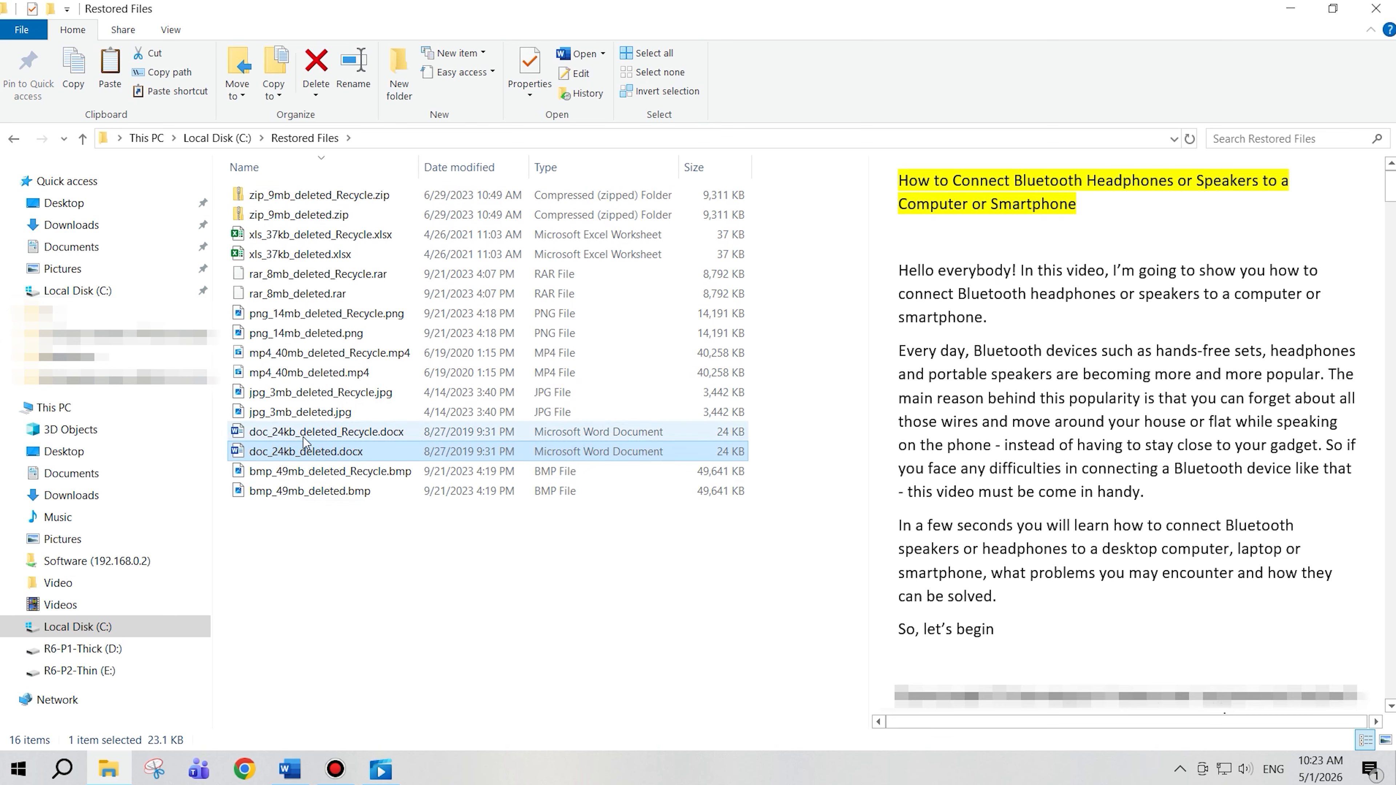
click(312, 372)
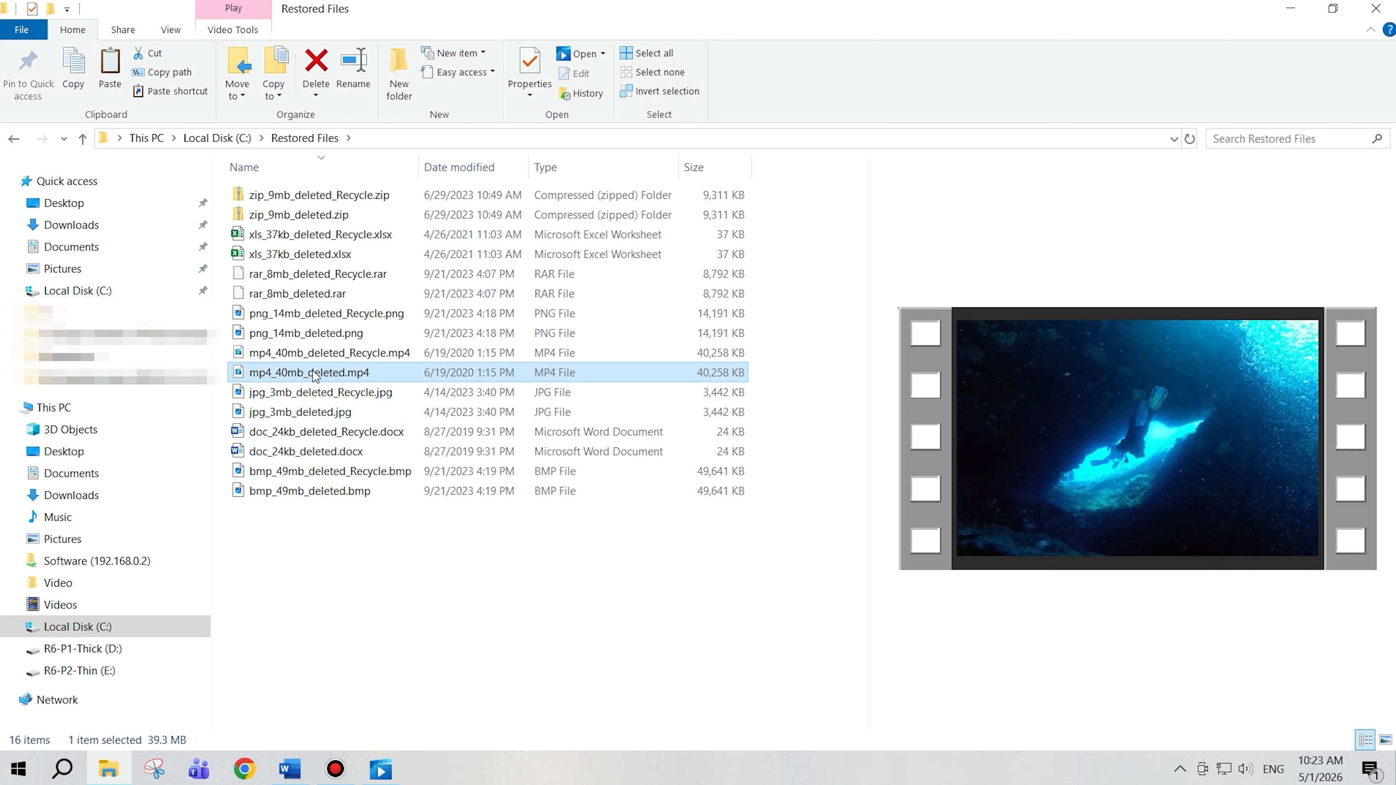
Step: Preview the recovered spreadsheet xls_37kb_deleted.xlsx in the Restored Files folder
click(336, 255)
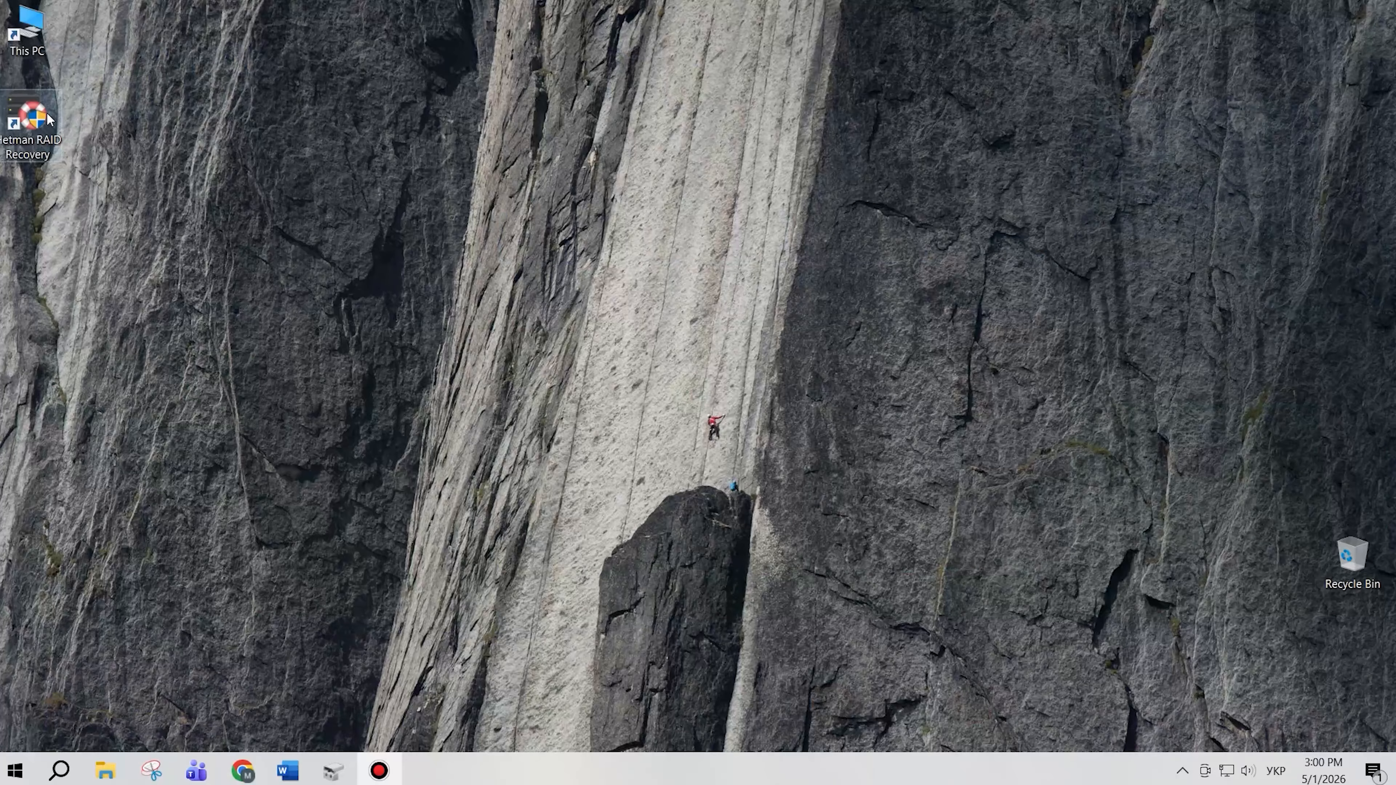
Step: Launch Hetman RAID Recovery and set up a full-size disk image of Disk 2 (SSD 60GB)
click(41, 128)
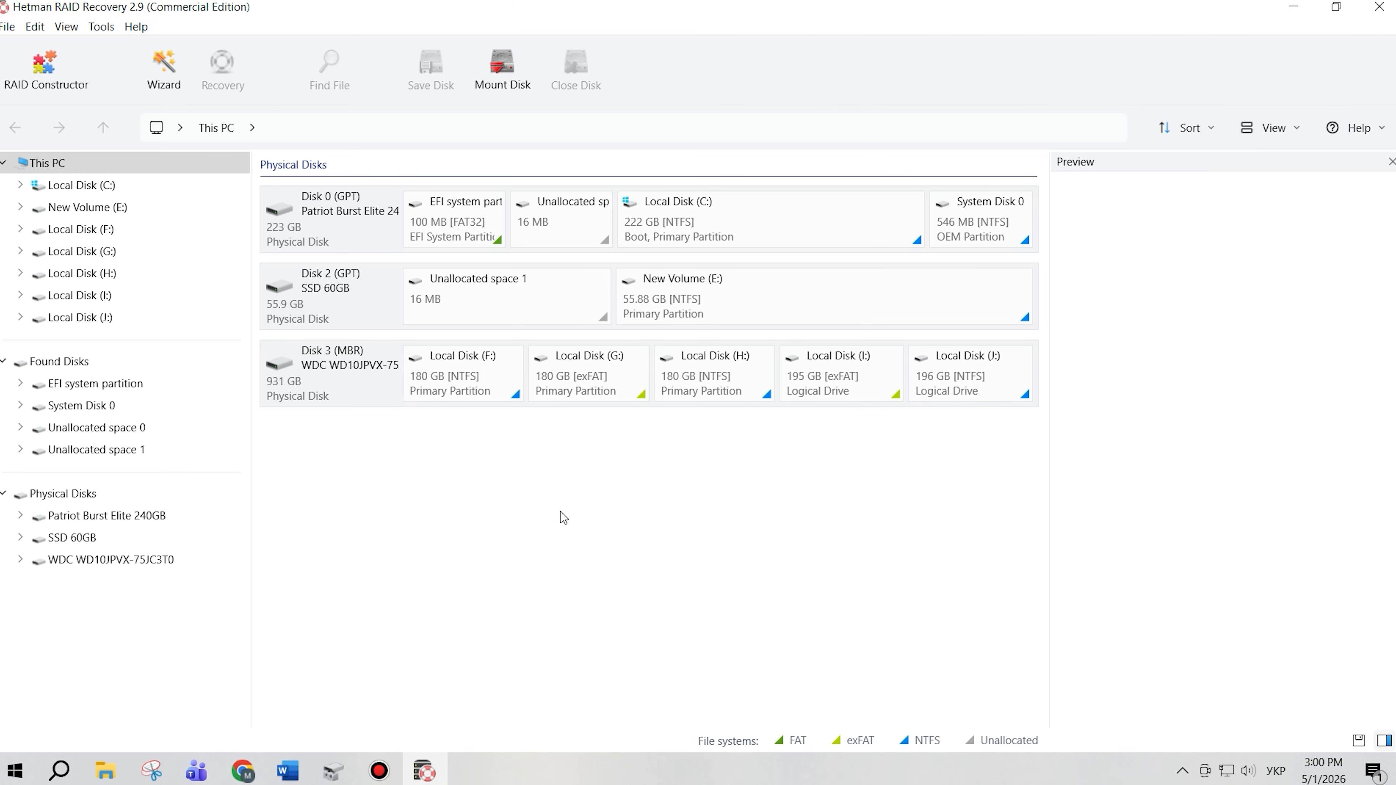
click(328, 306)
right_click(329, 309)
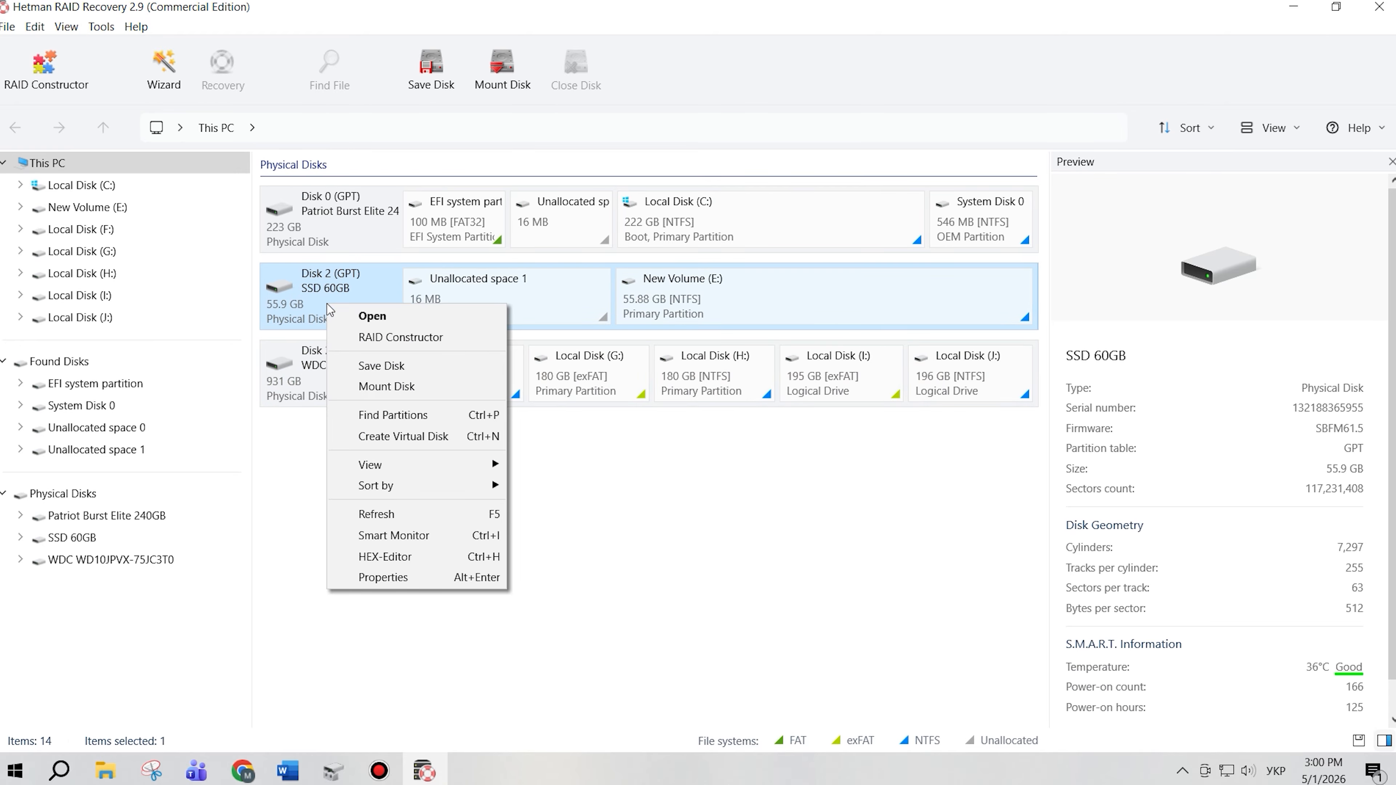
click(358, 365)
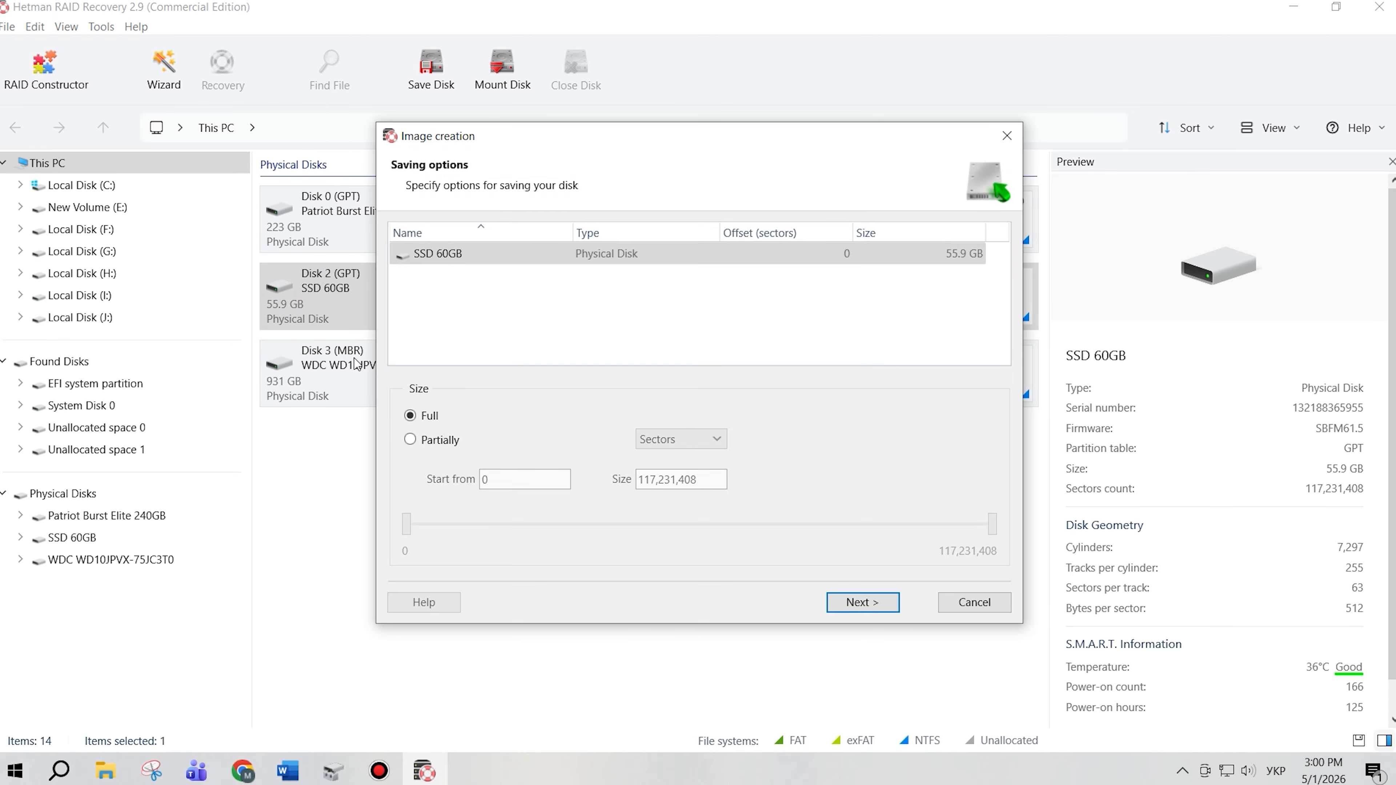
click(605, 266)
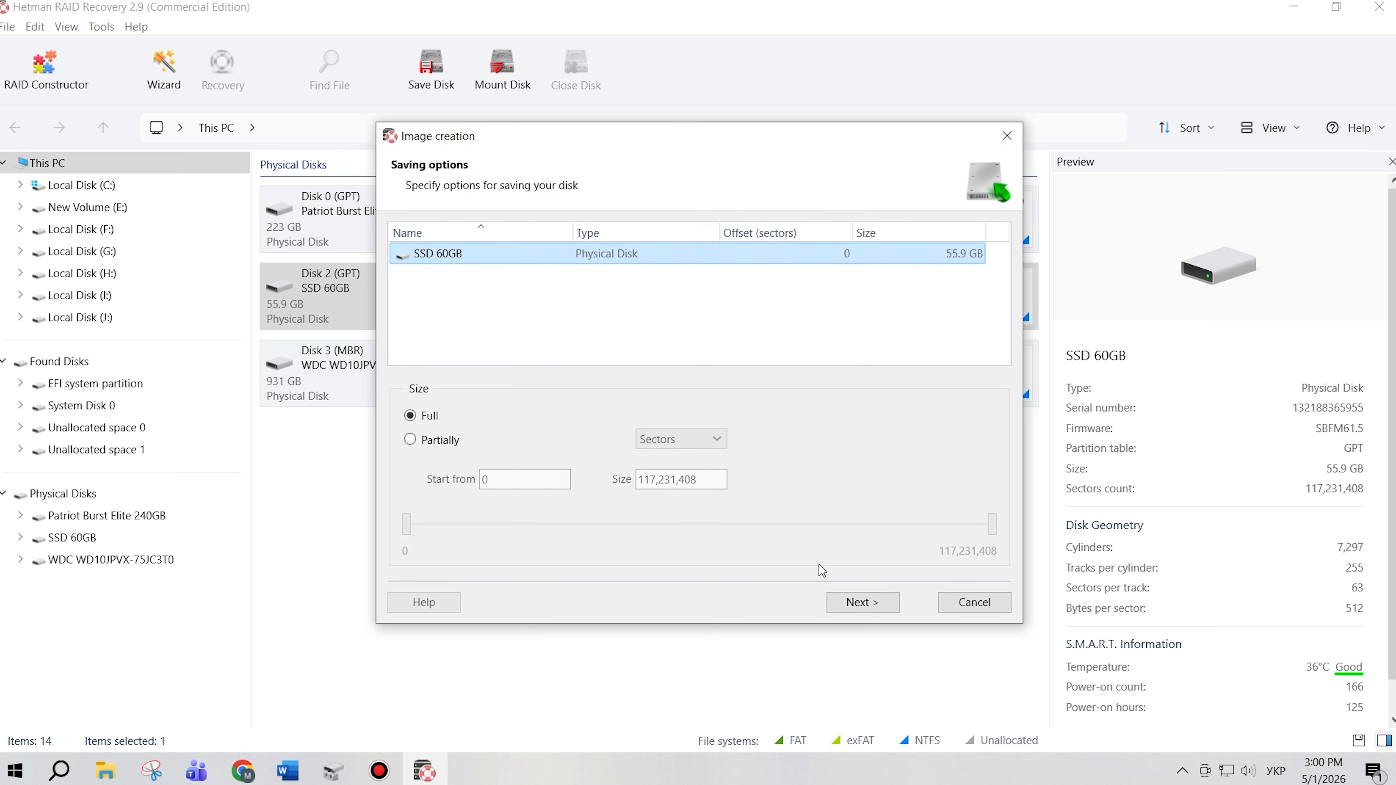
click(851, 601)
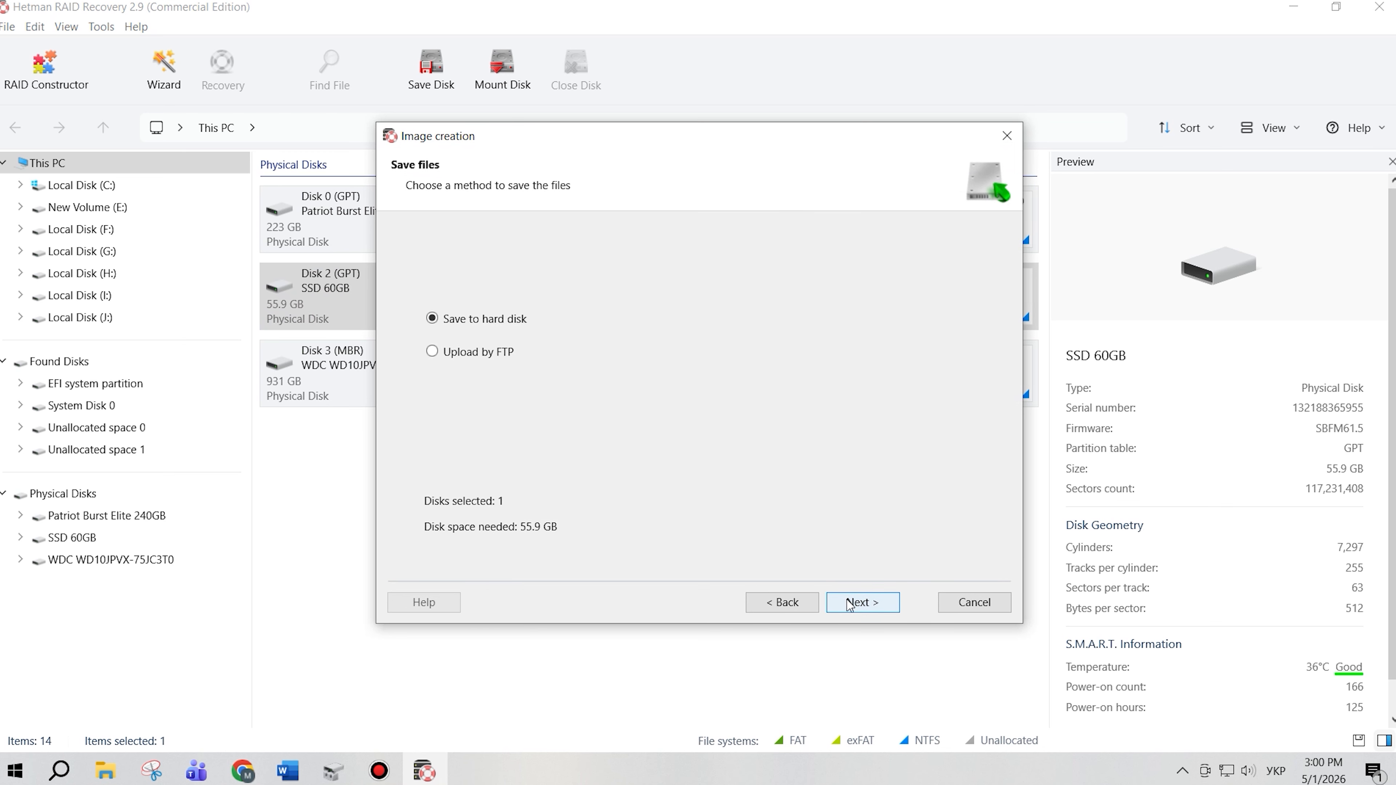
Step: Save the disk image to the hard disk as SSD 60GB.dsk on the Desktop and finish the image creation
click(479, 324)
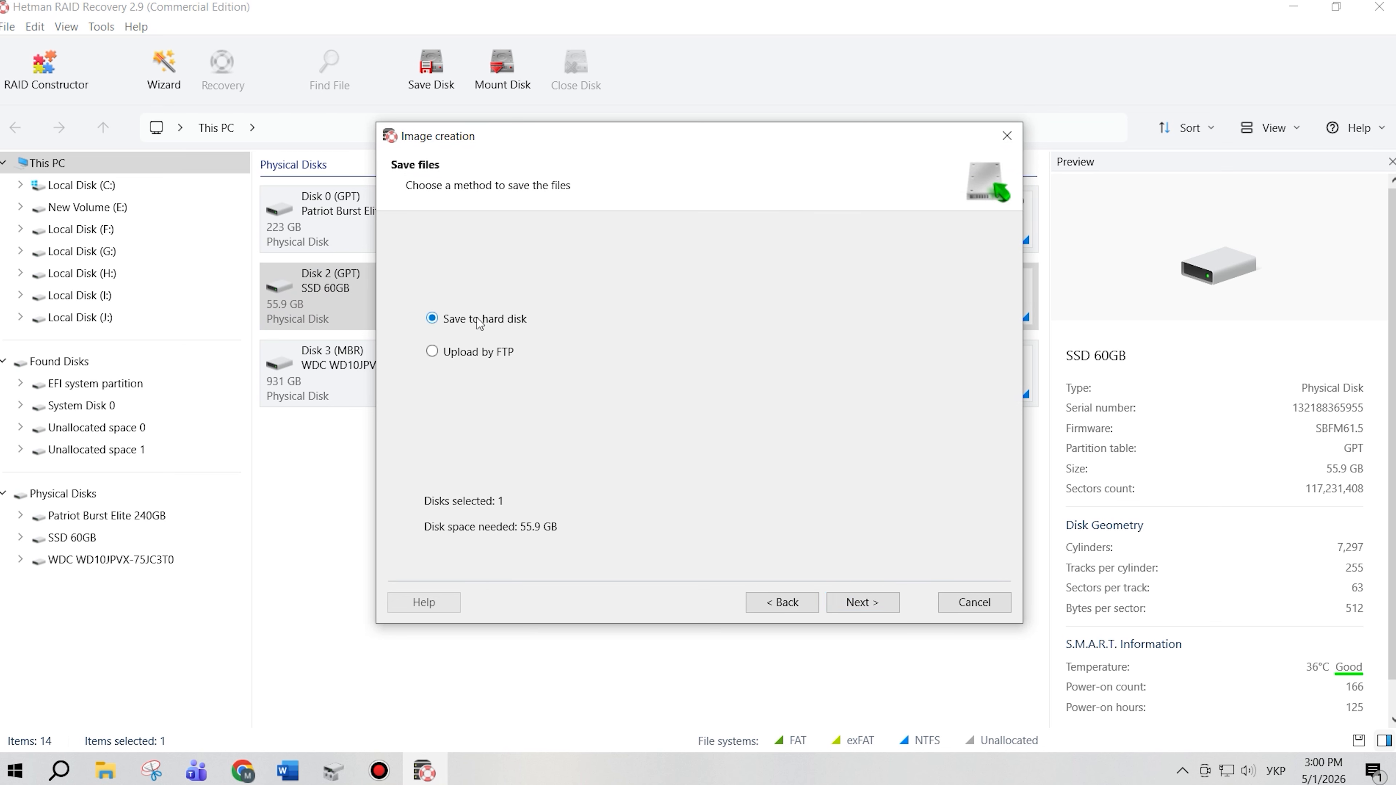
click(880, 612)
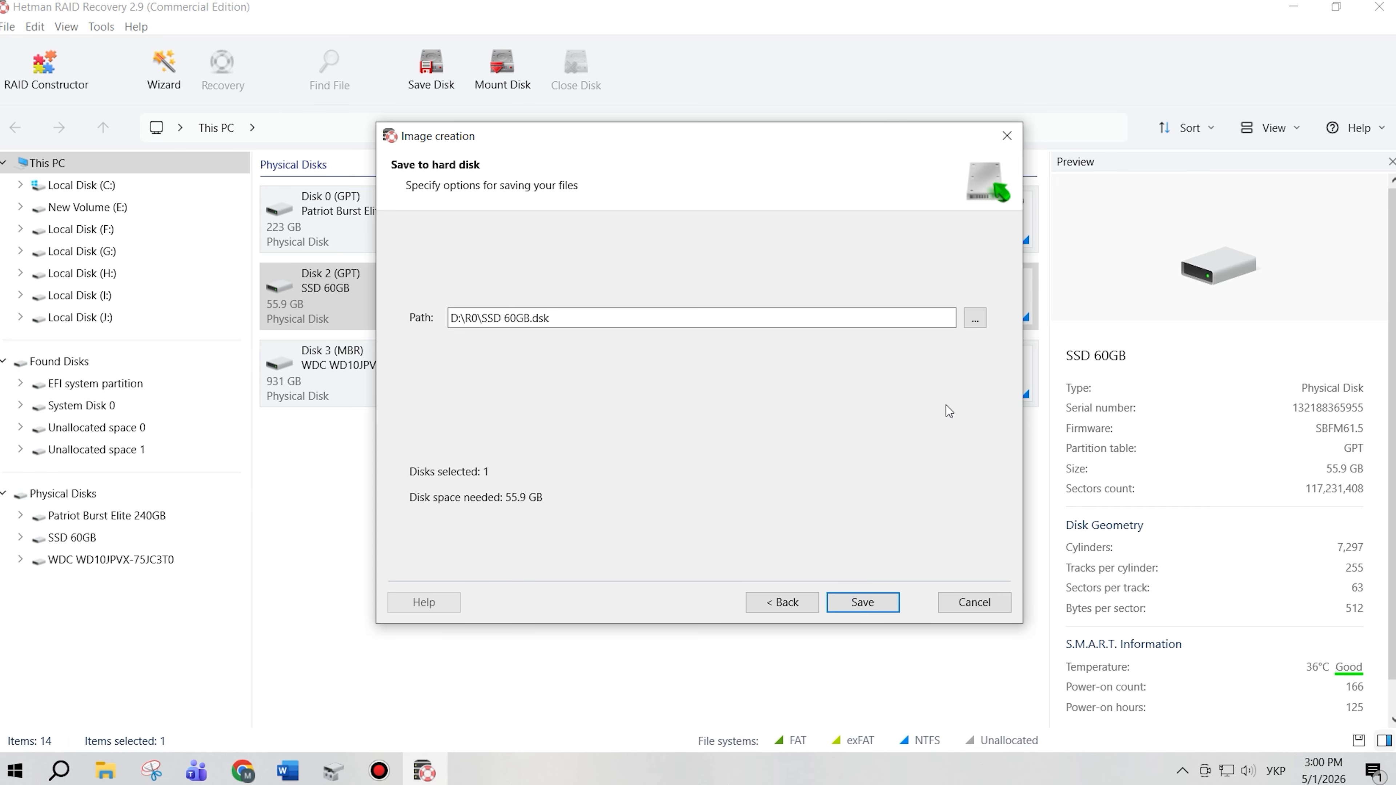
click(975, 318)
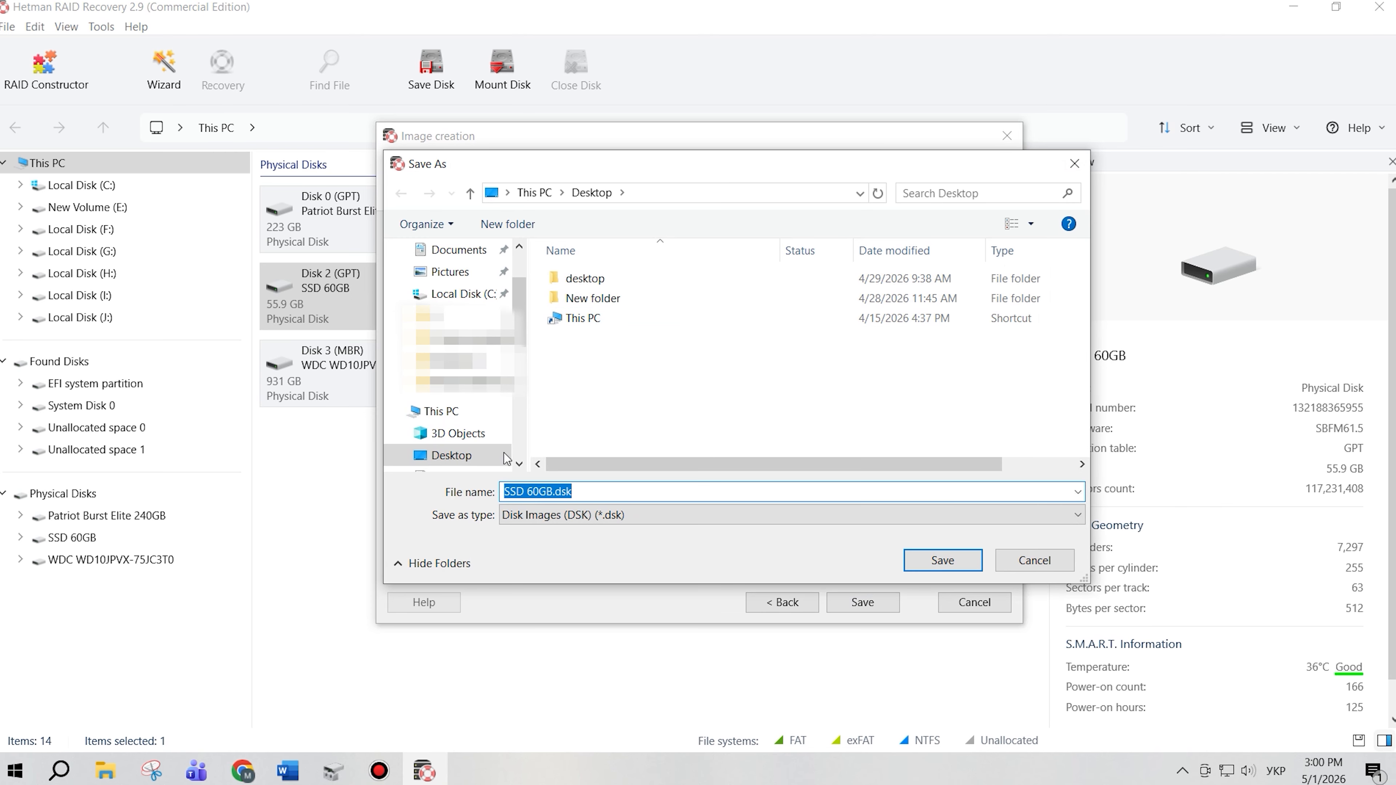
click(476, 461)
click(615, 381)
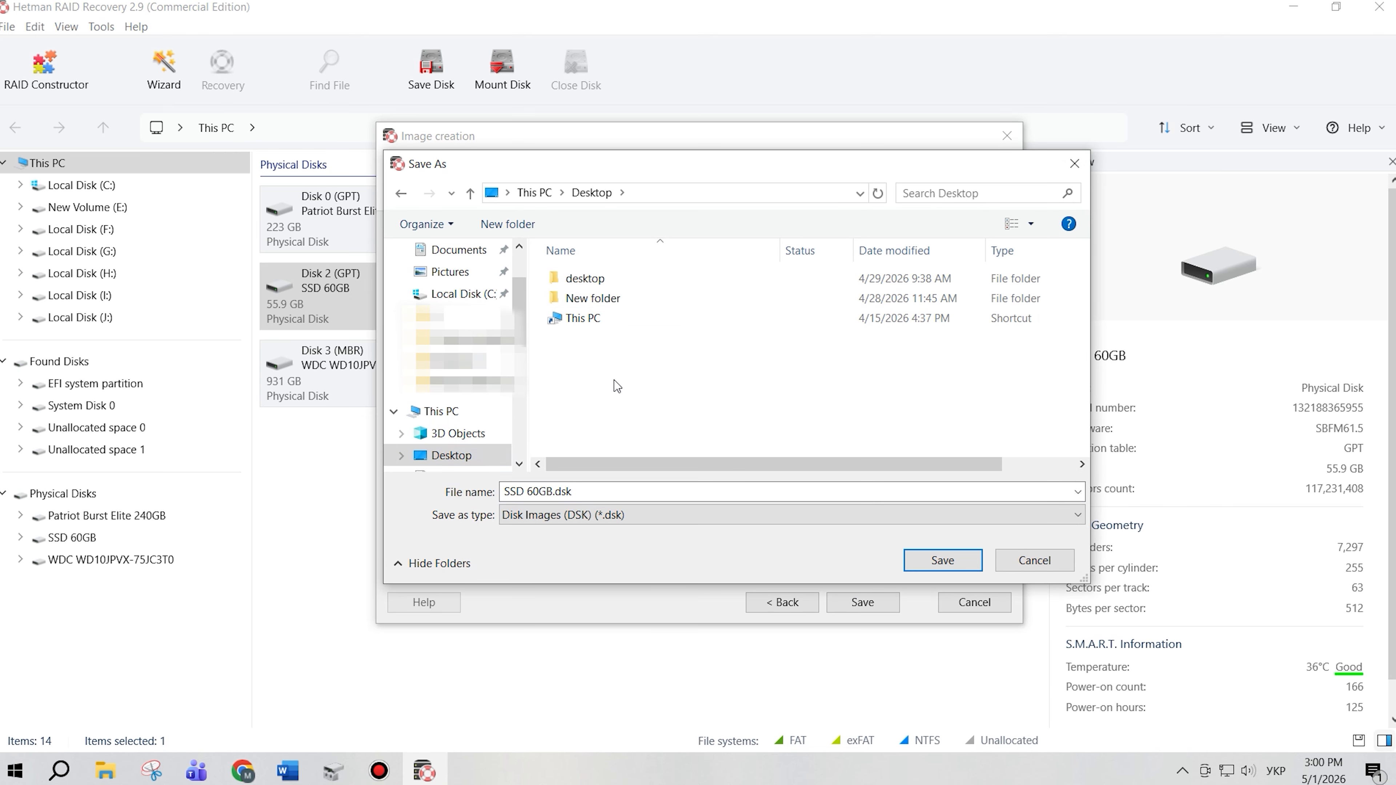
click(927, 556)
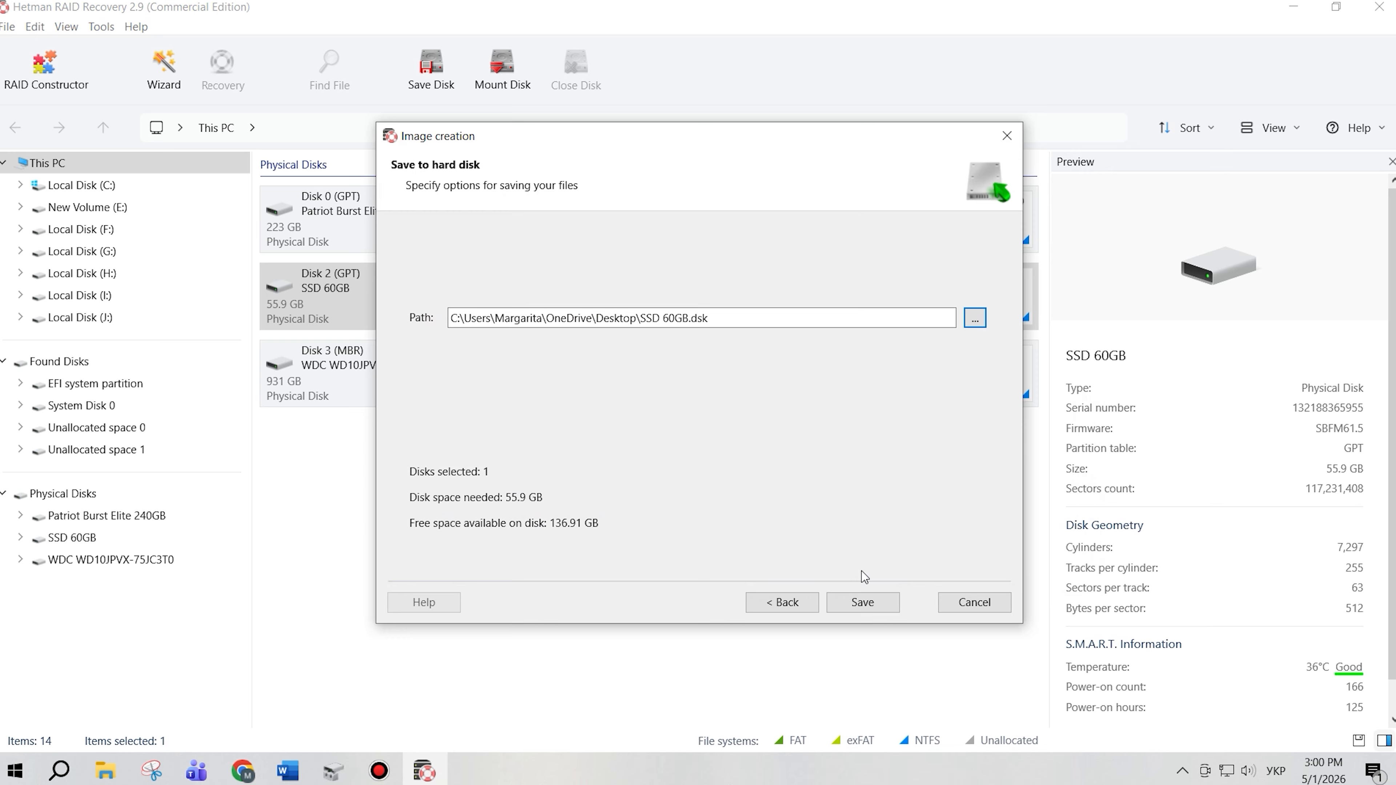
click(872, 603)
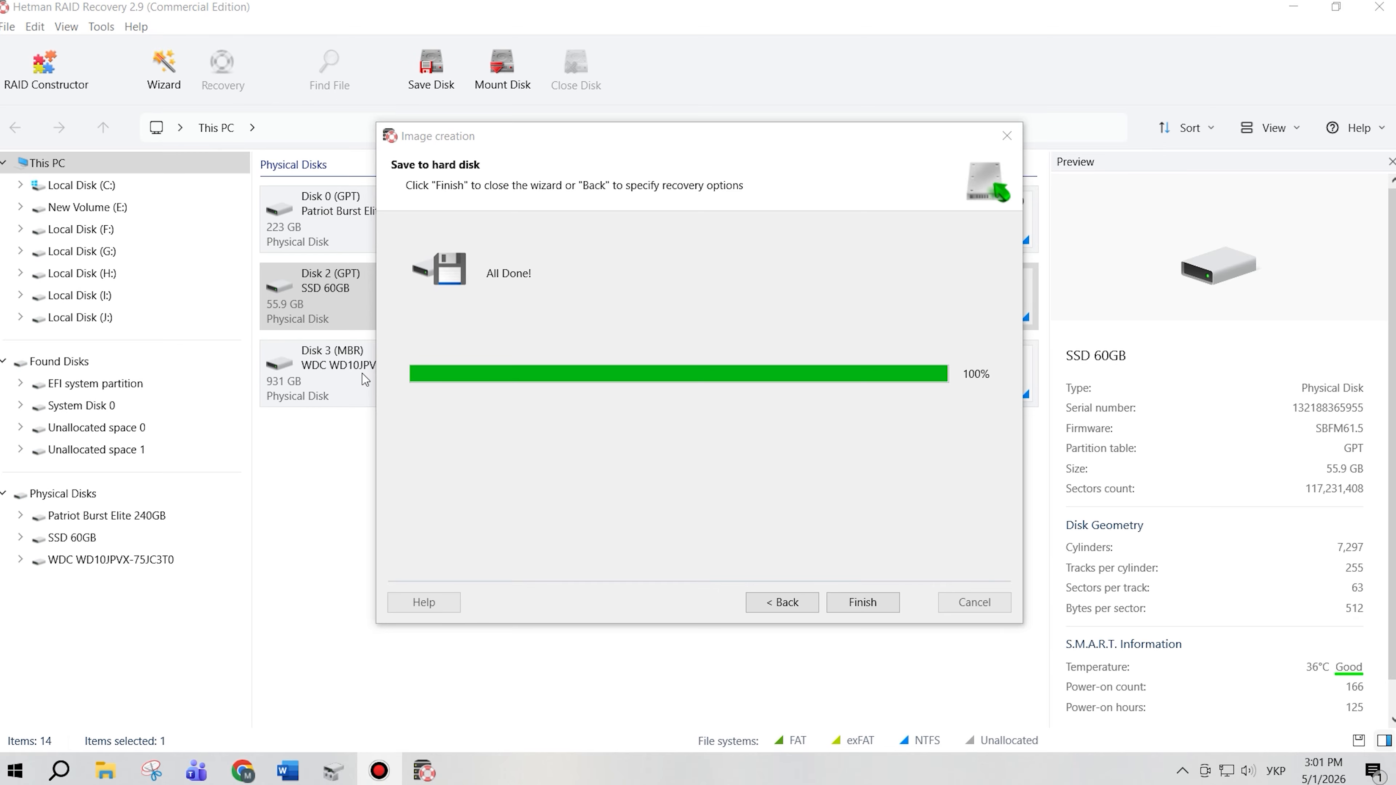
click(868, 603)
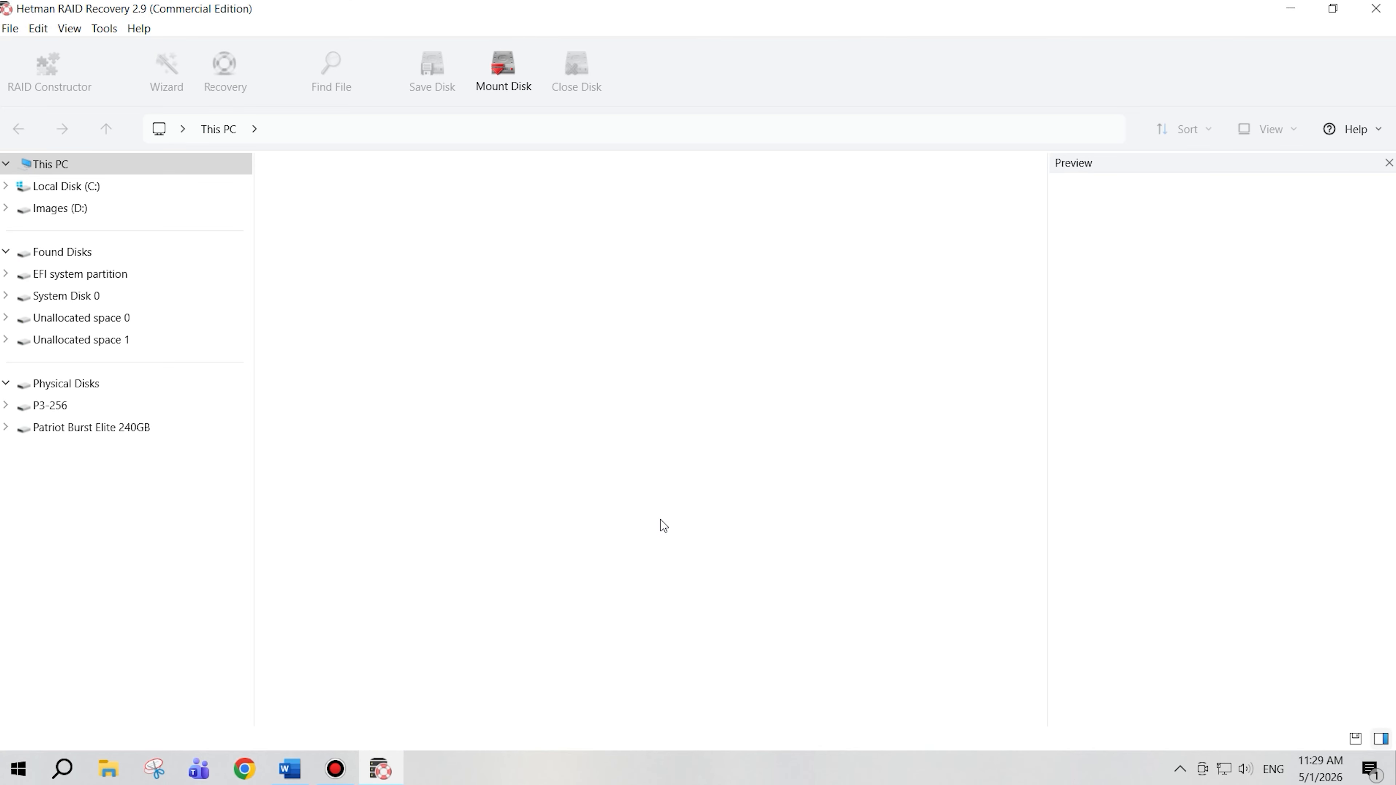
Step: Mount the disk images SSD - 1.dsk and SSD 60GB - 2.dsk from the R0 folder on Images (D:)
click(517, 88)
click(863, 605)
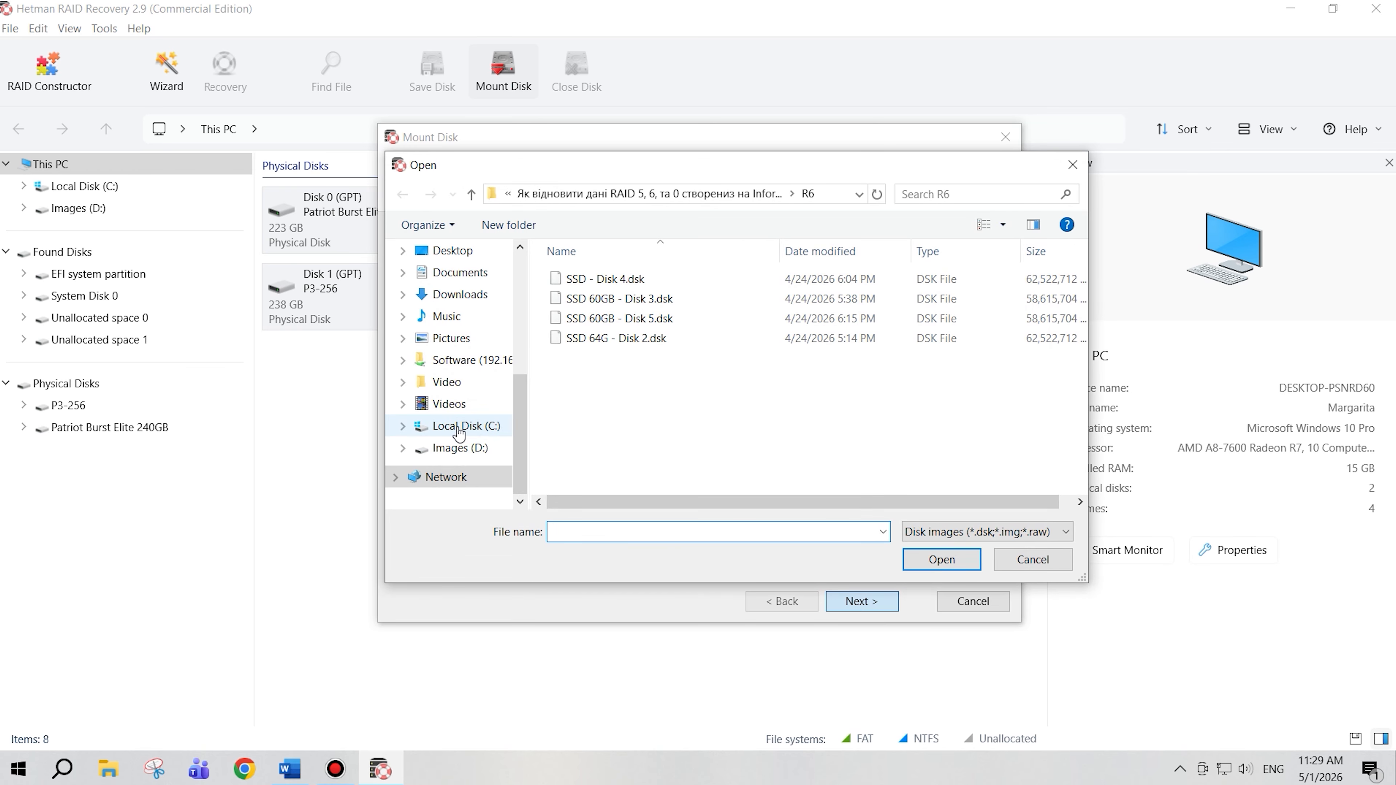
click(456, 448)
double_click(618, 280)
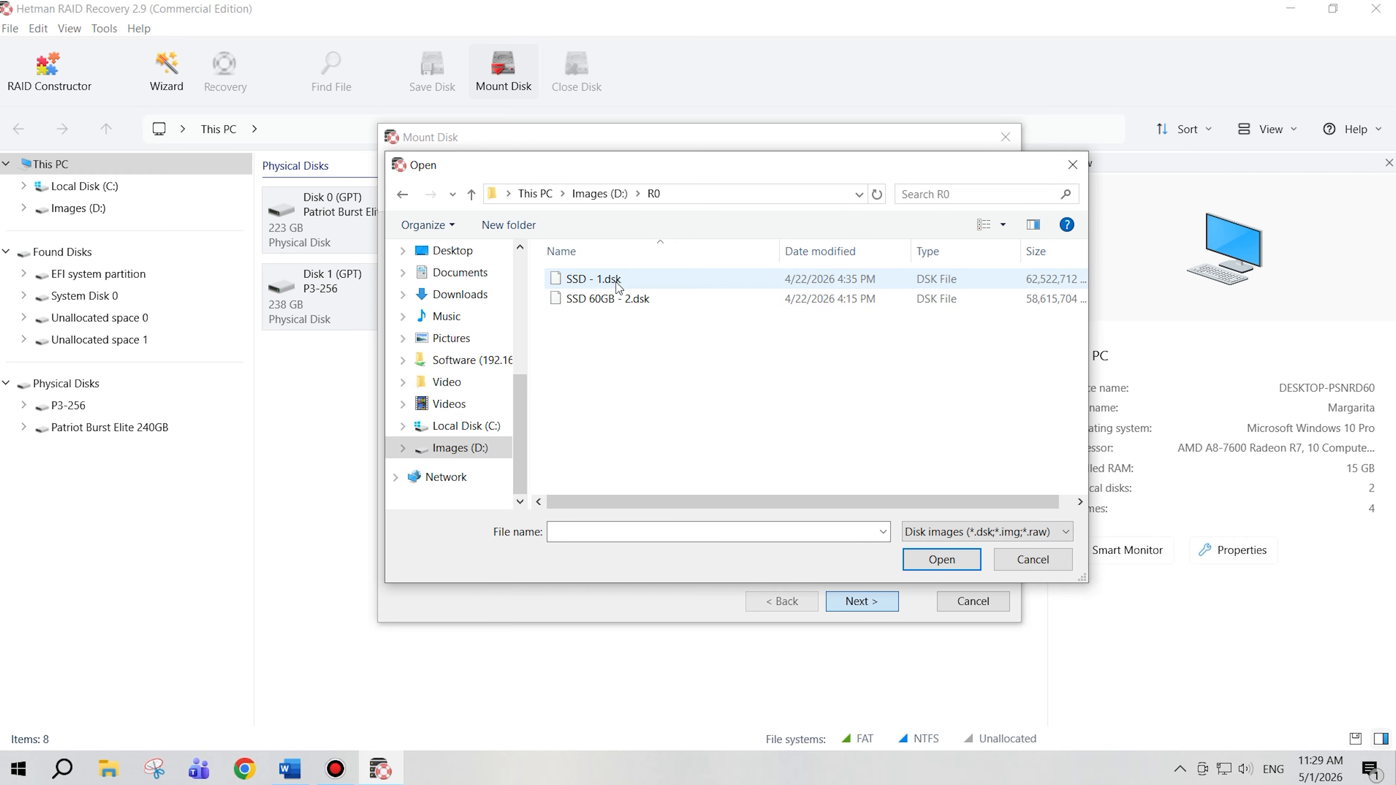
click(617, 283)
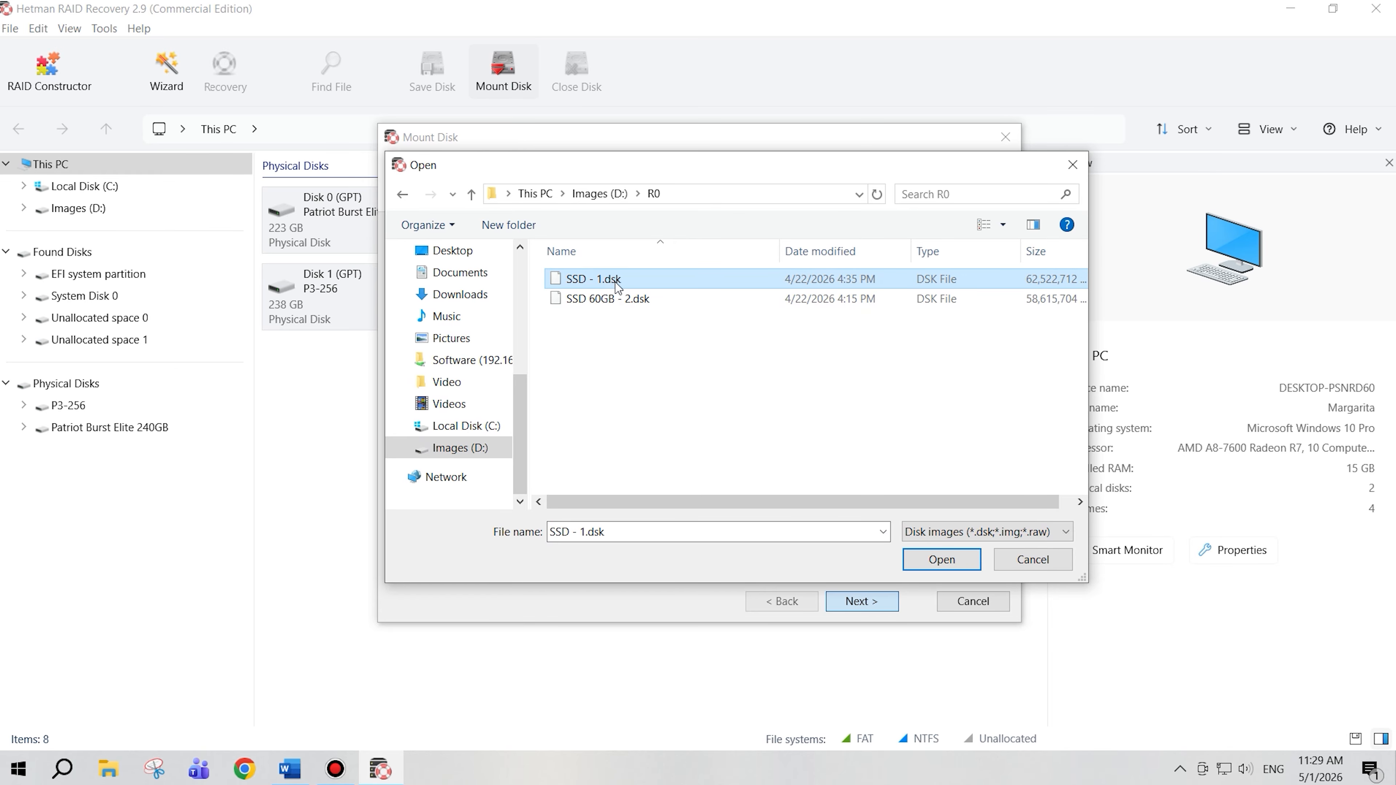
shift+click(621, 301)
click(932, 566)
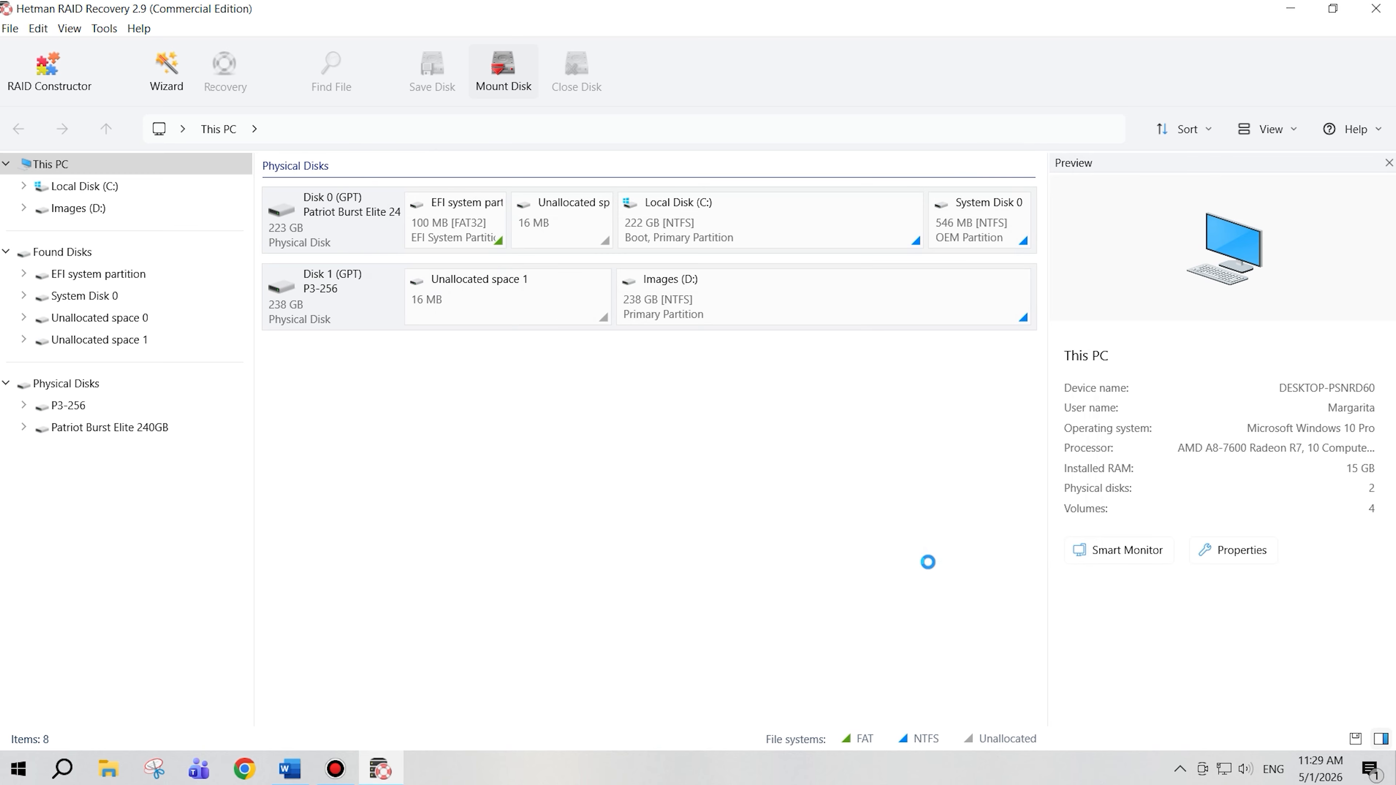
click(913, 605)
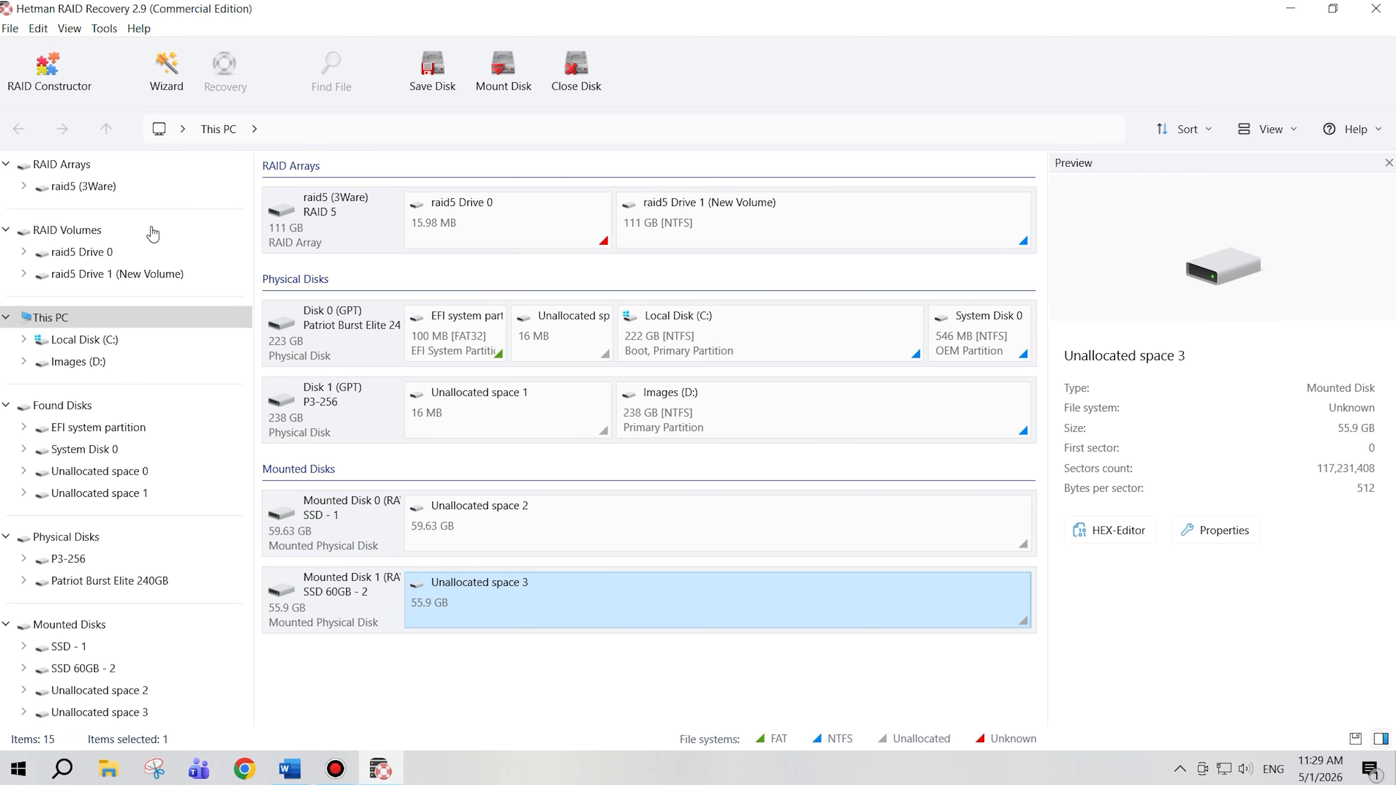
Step: In RAID Constructor's manual mode, set the RAID type to RAID 0 (Stripe) and the block size to 128 KB
click(47, 86)
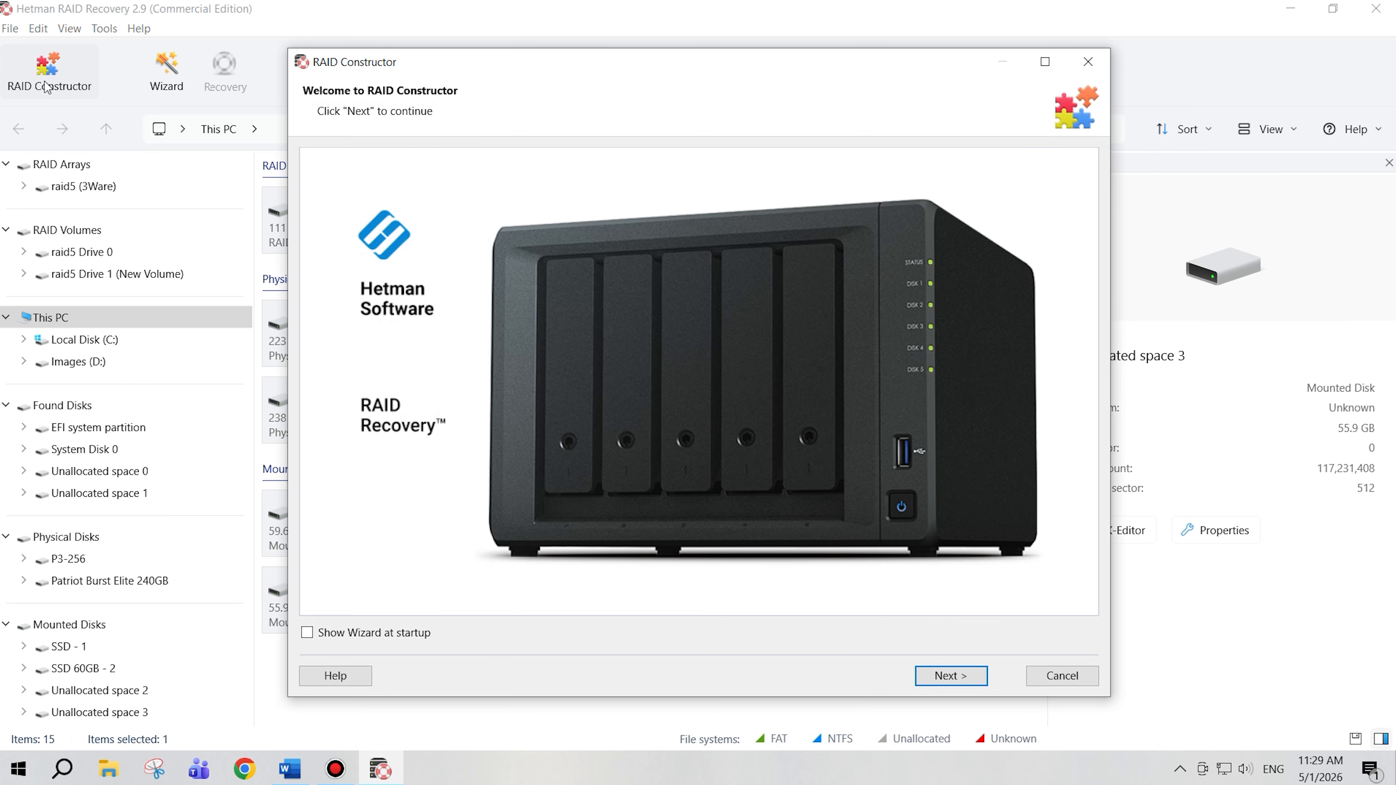
click(967, 681)
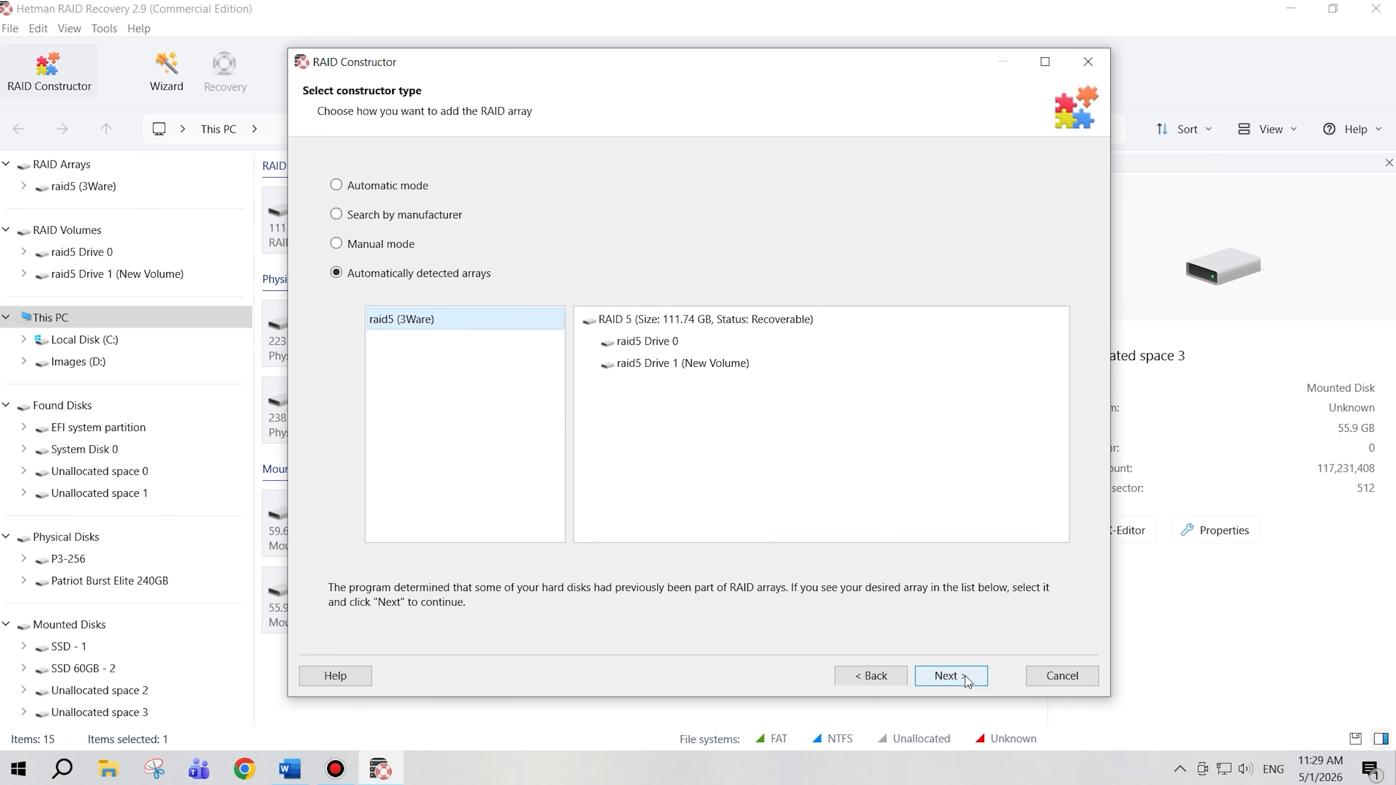
click(381, 245)
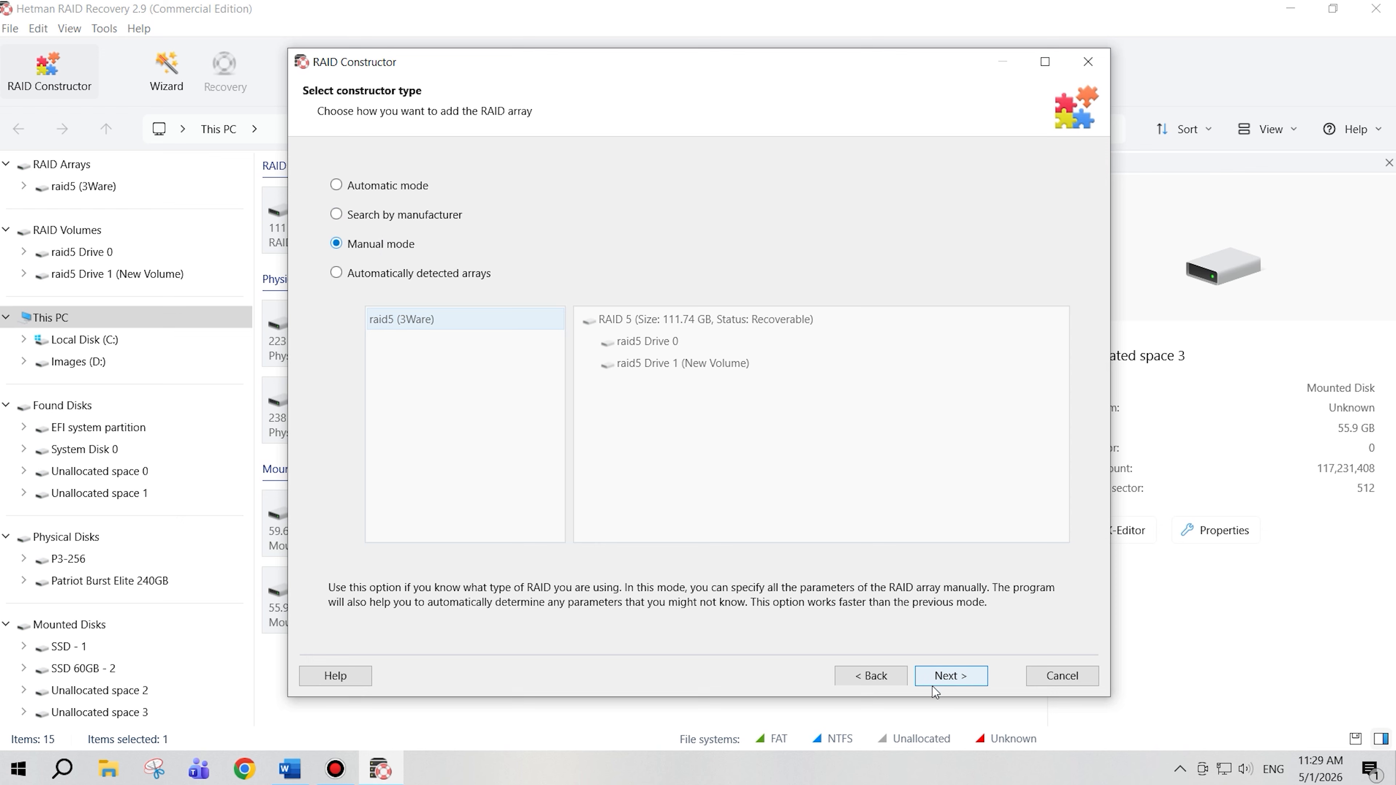
click(941, 677)
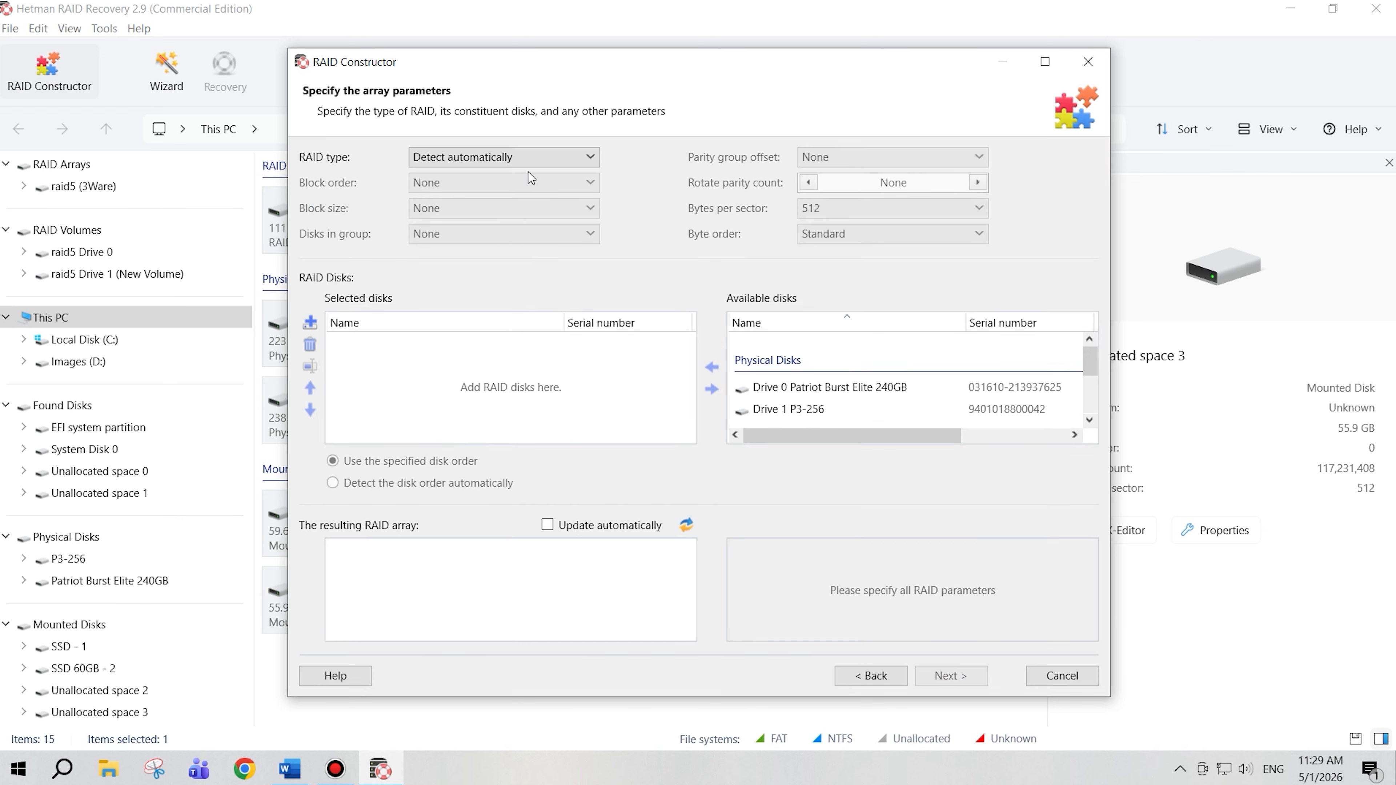
click(542, 159)
click(508, 196)
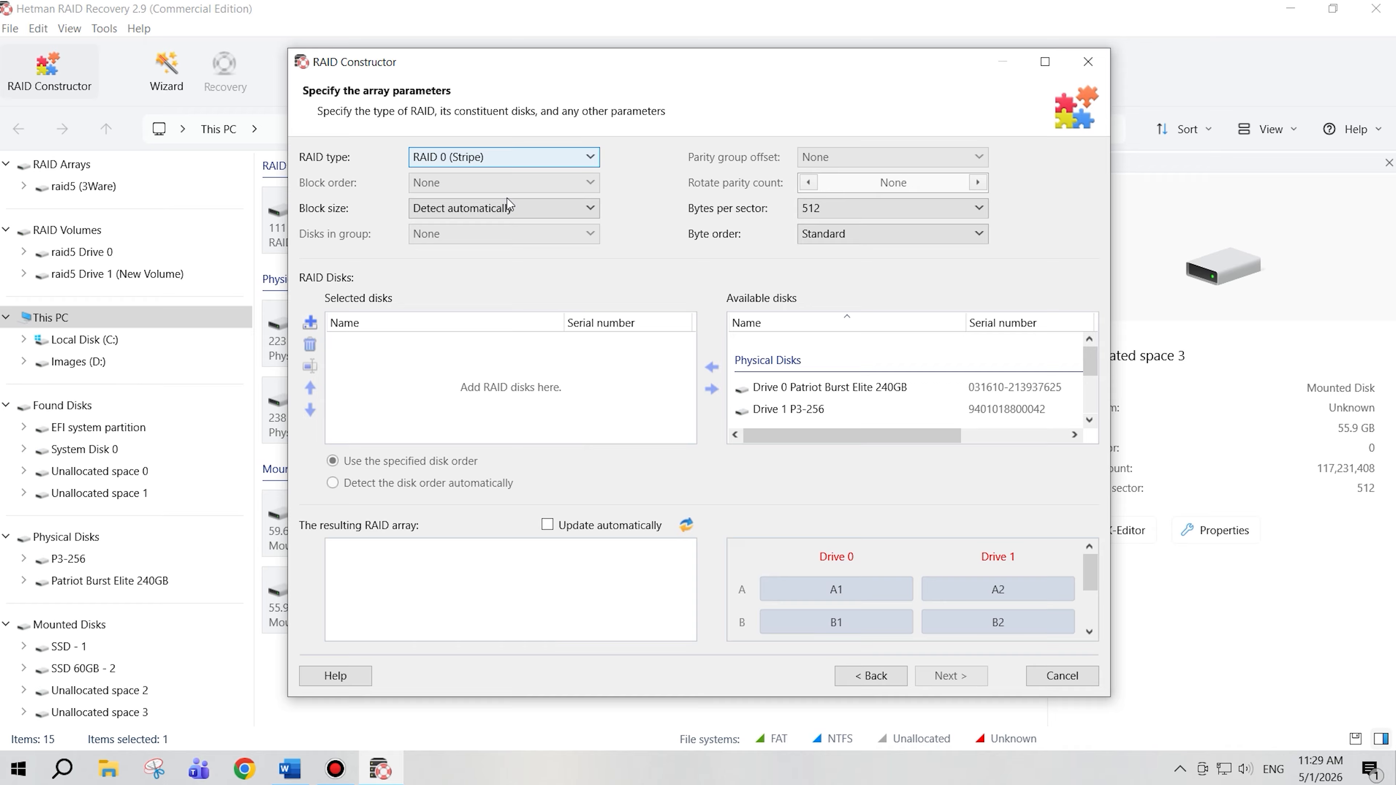
click(507, 200)
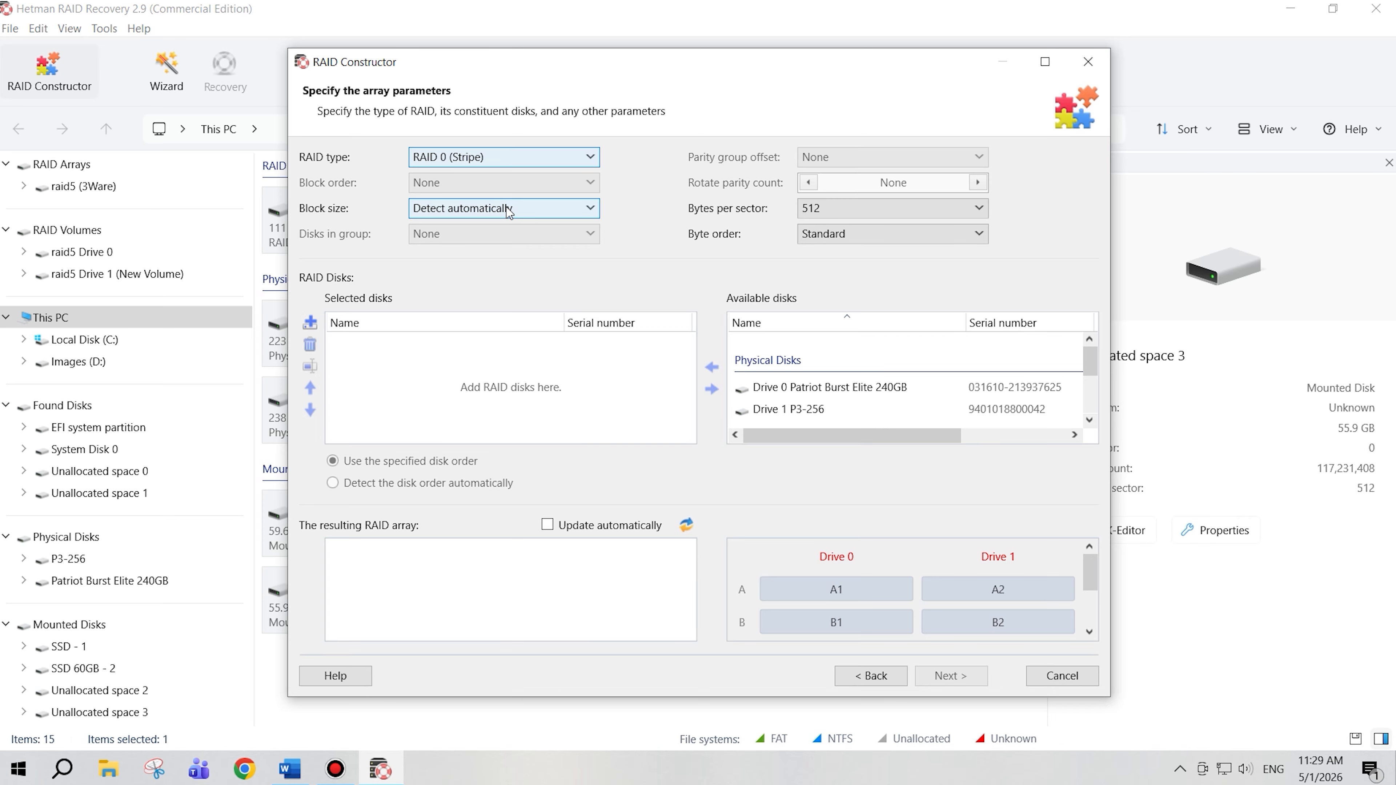
click(471, 370)
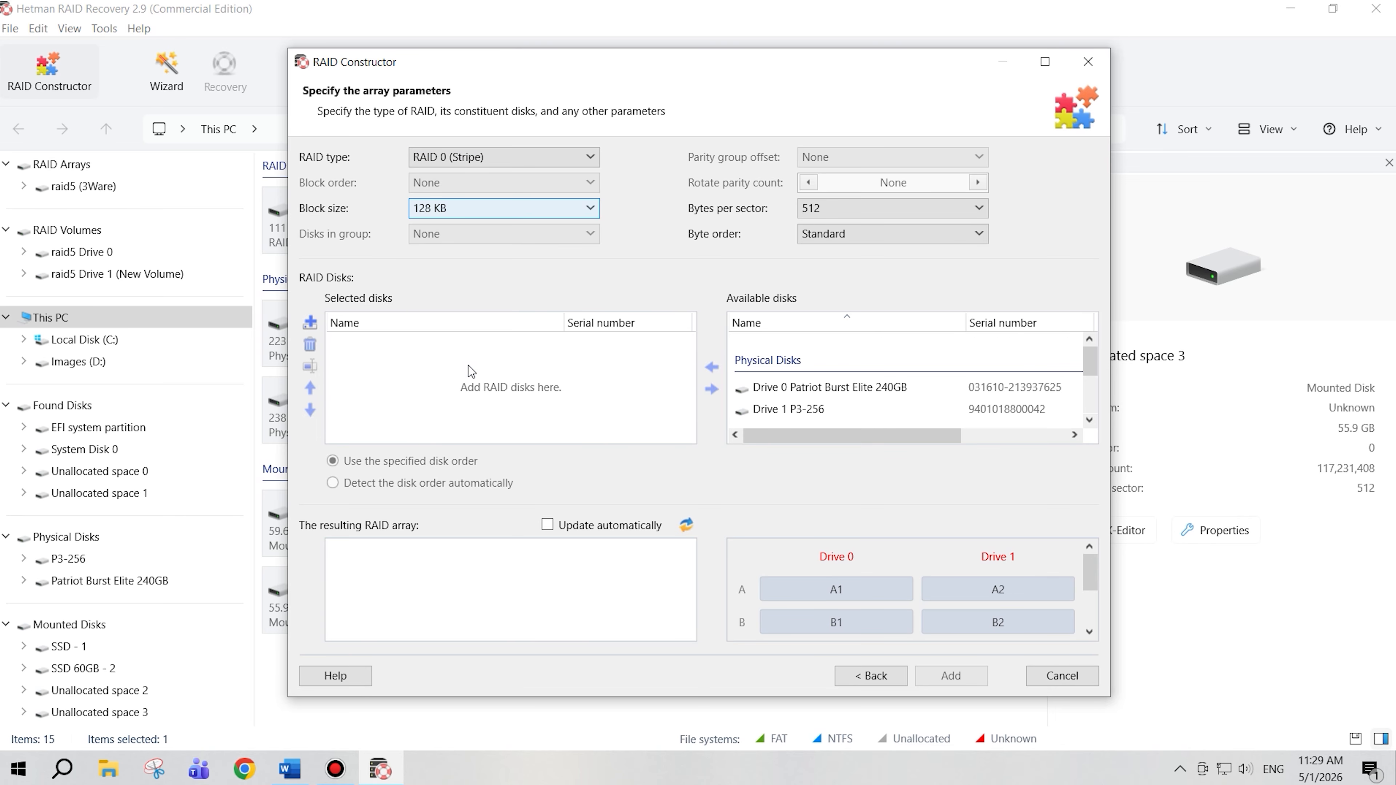
Step: Assign mounted disks SSD - 1 and SSD 60GB - 2 to the array in the specified disk order and add the array
scroll(1090, 368, down, 3)
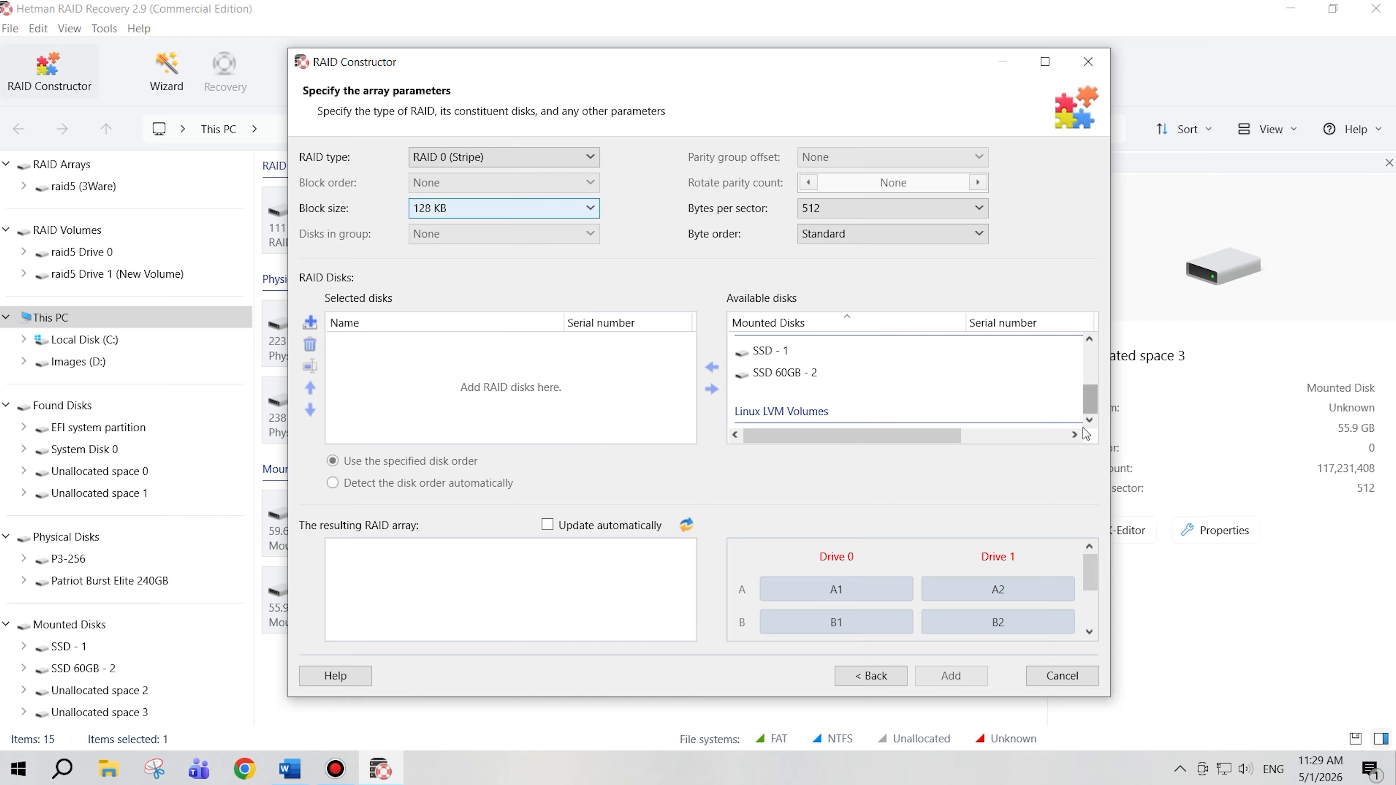
click(820, 350)
shift+click(819, 373)
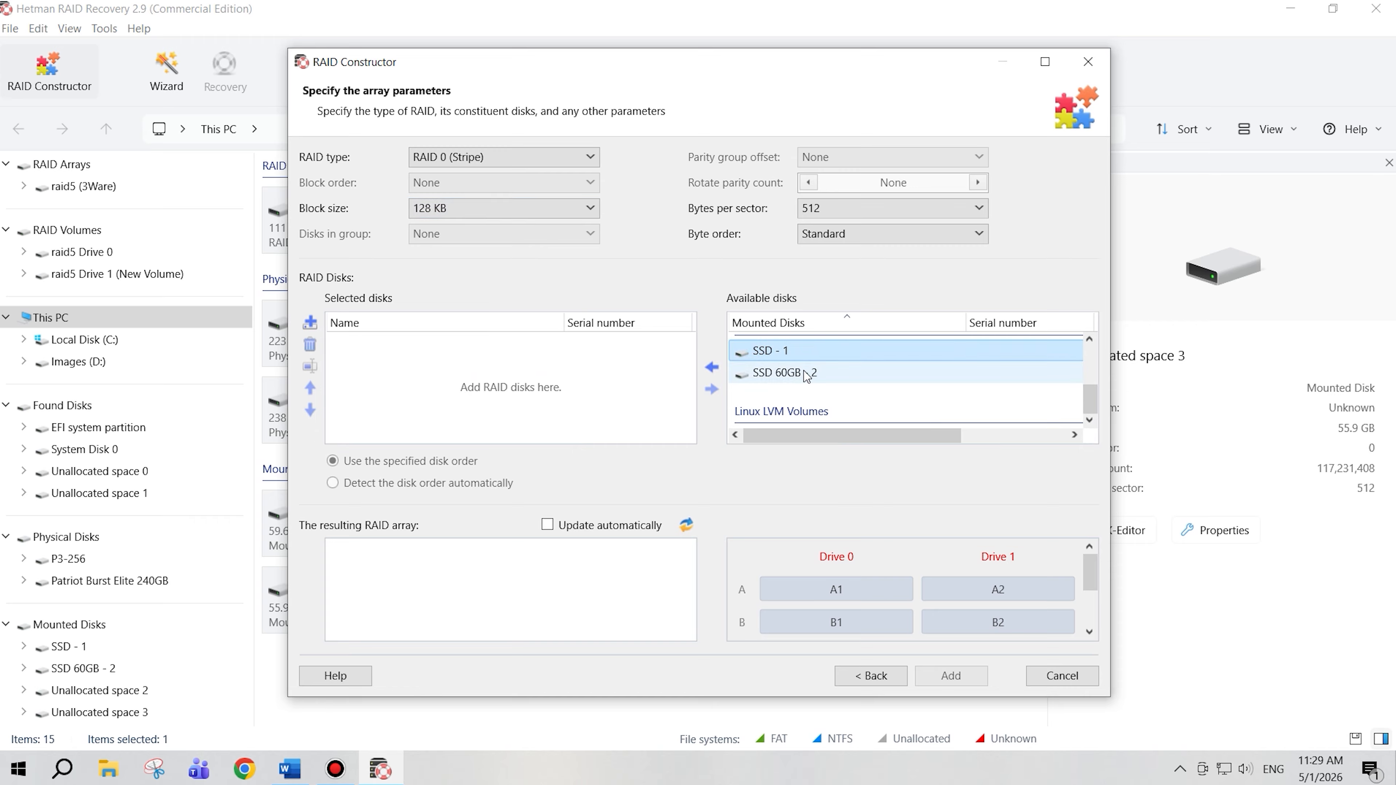
click(713, 368)
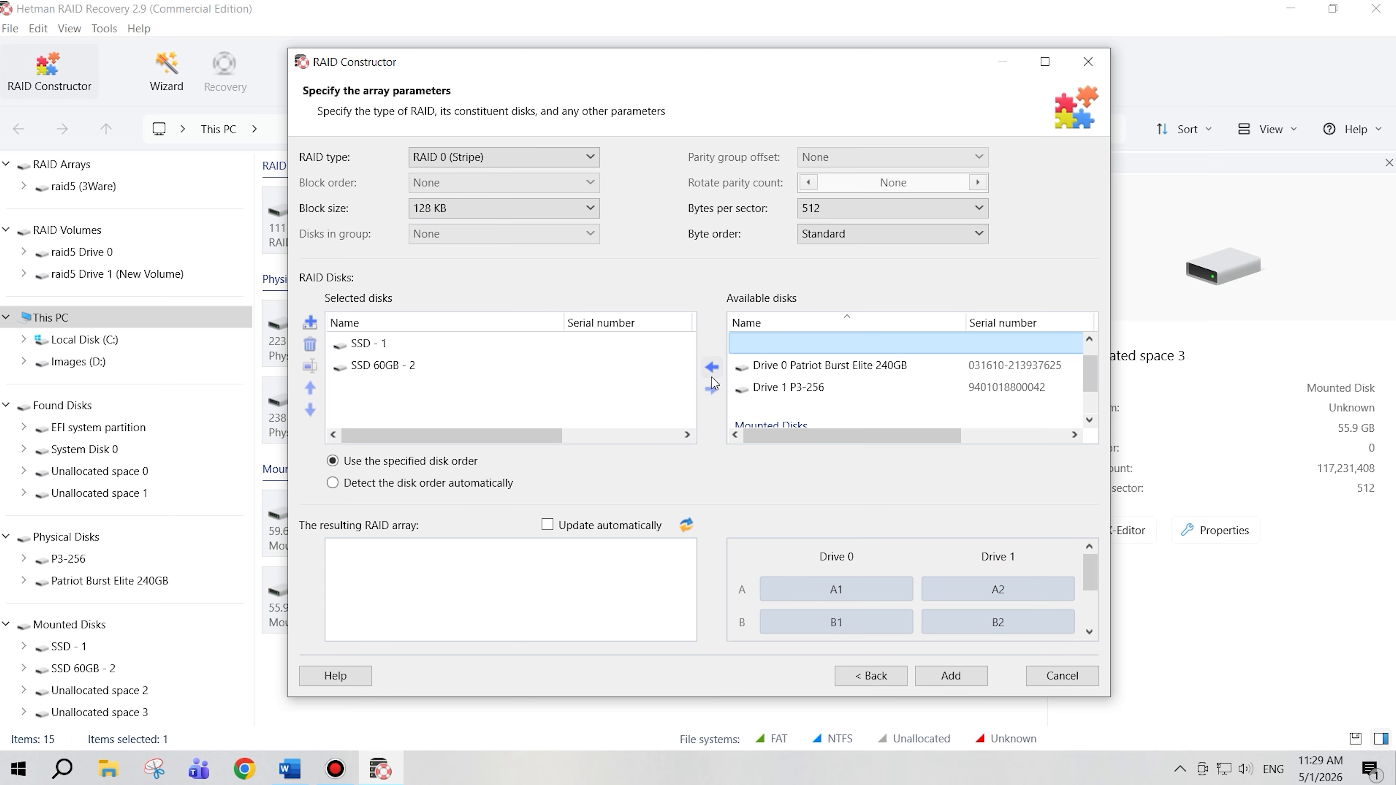
click(433, 467)
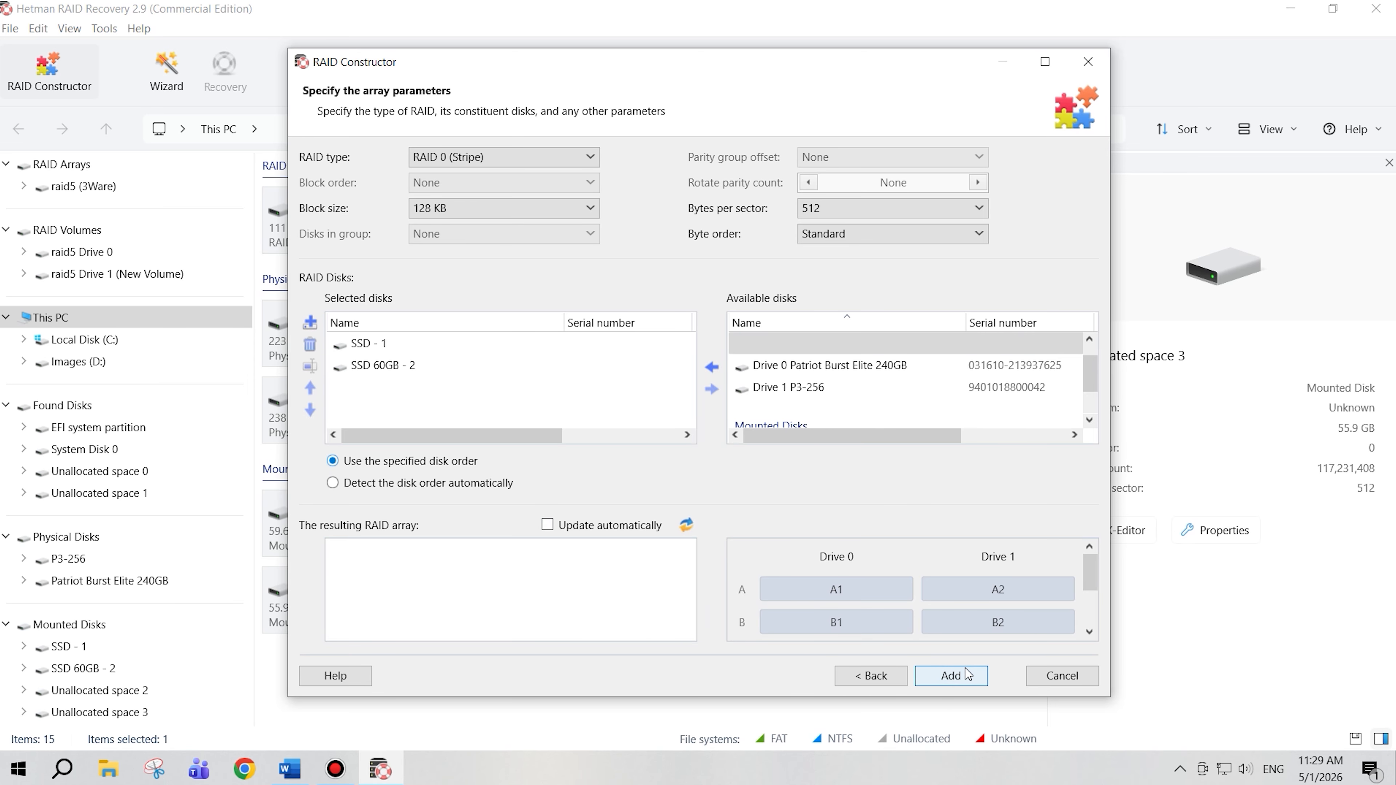
click(951, 676)
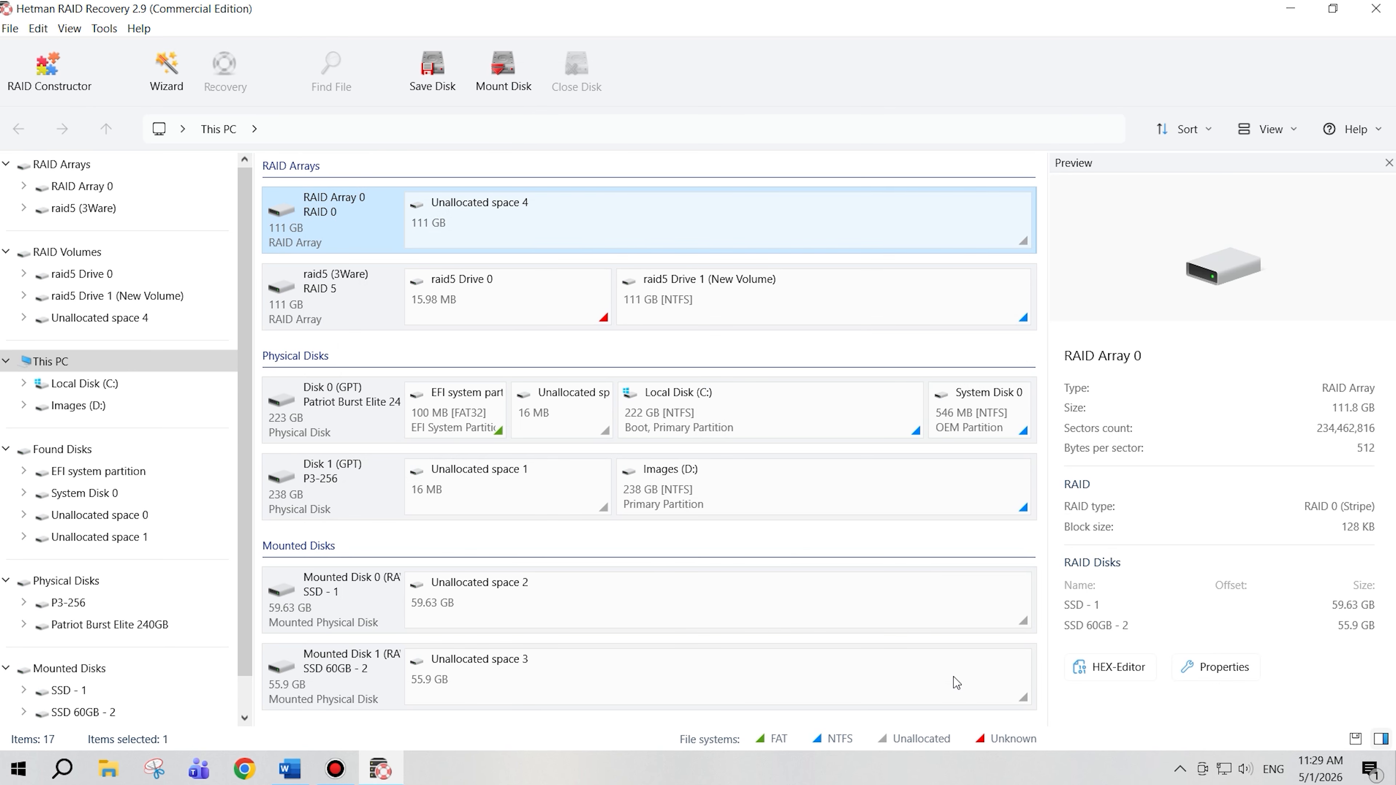